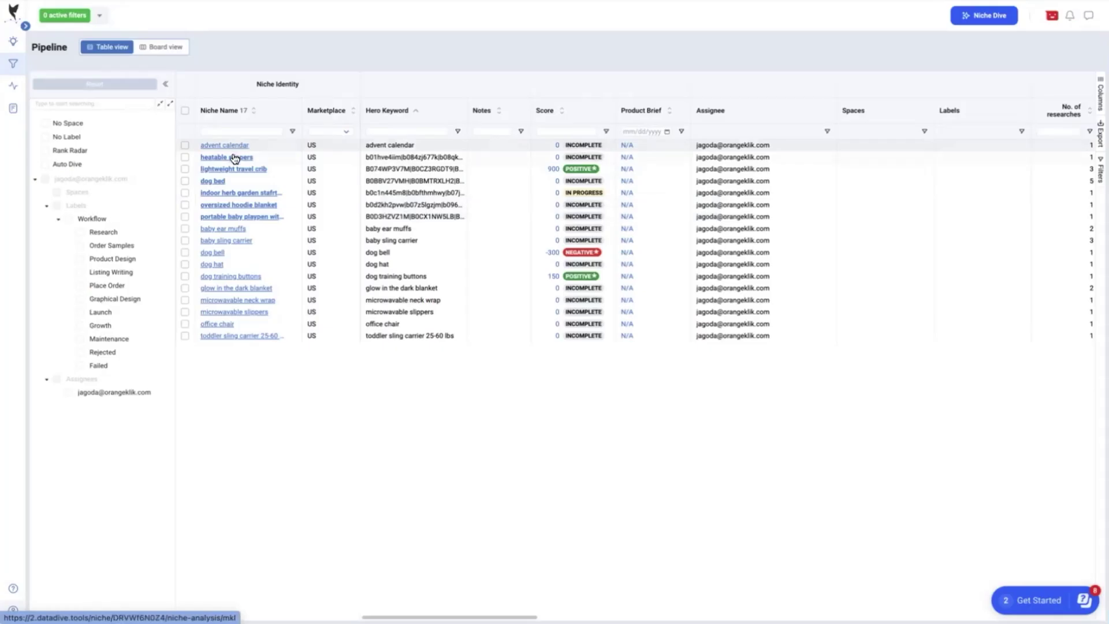
- Open the lightweight travel crib keyword list and compare it against the dive from 5 weeks ago
{"action": "left_click", "coordinate": [239, 170]}
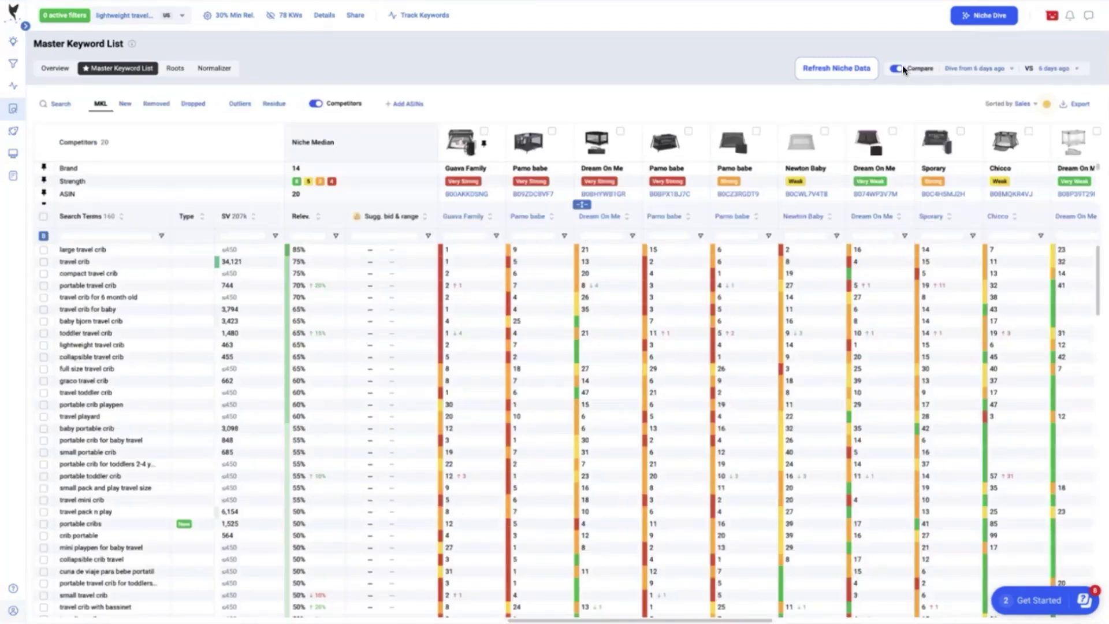
{"action": "left_click", "coordinate": [896, 70]}
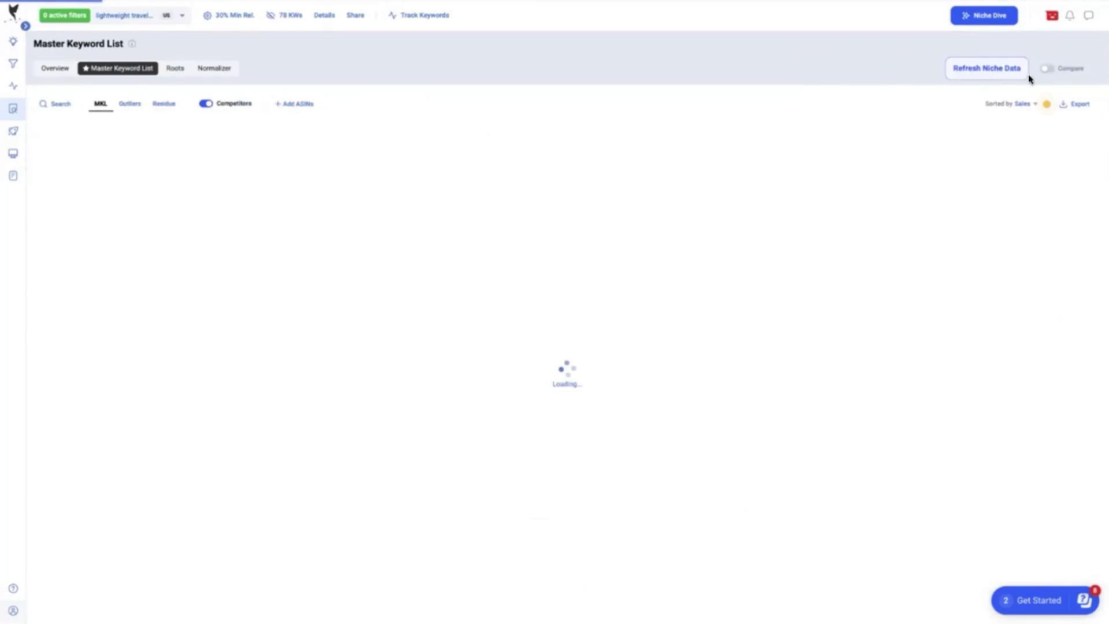
{"action": "left_click", "coordinate": [1043, 70]}
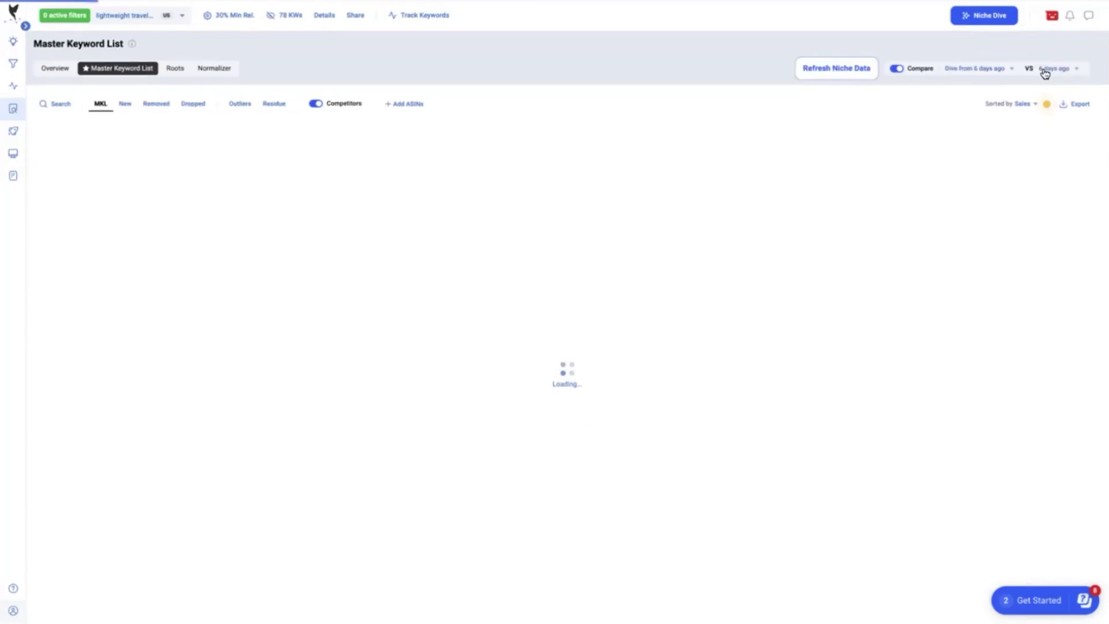
{"action": "left_click", "coordinate": [998, 70]}
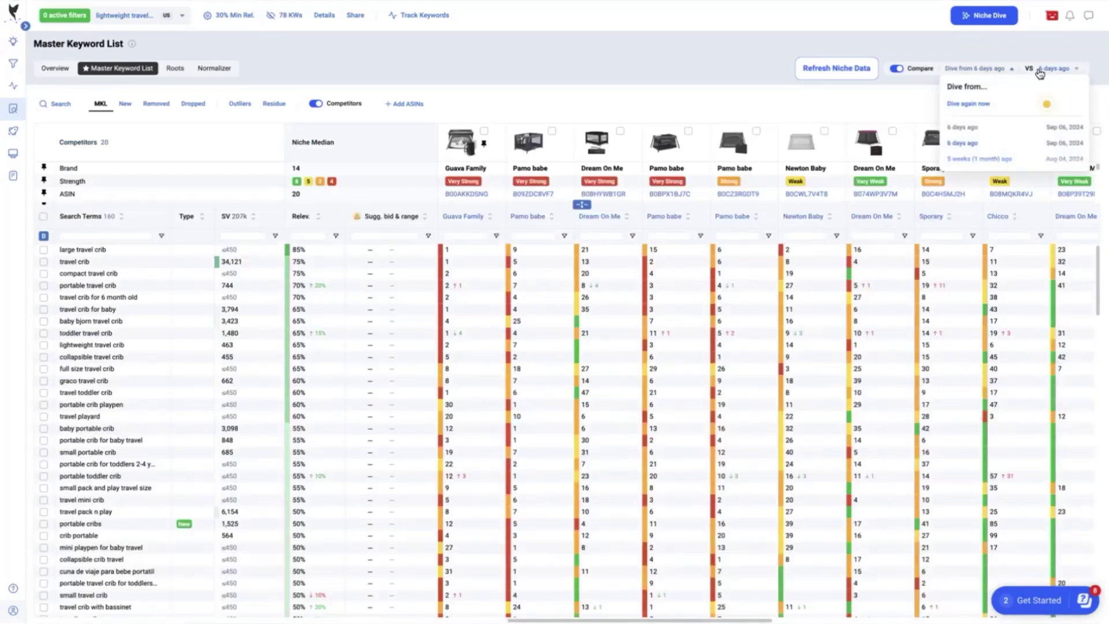
{"action": "left_click", "coordinate": [980, 159]}
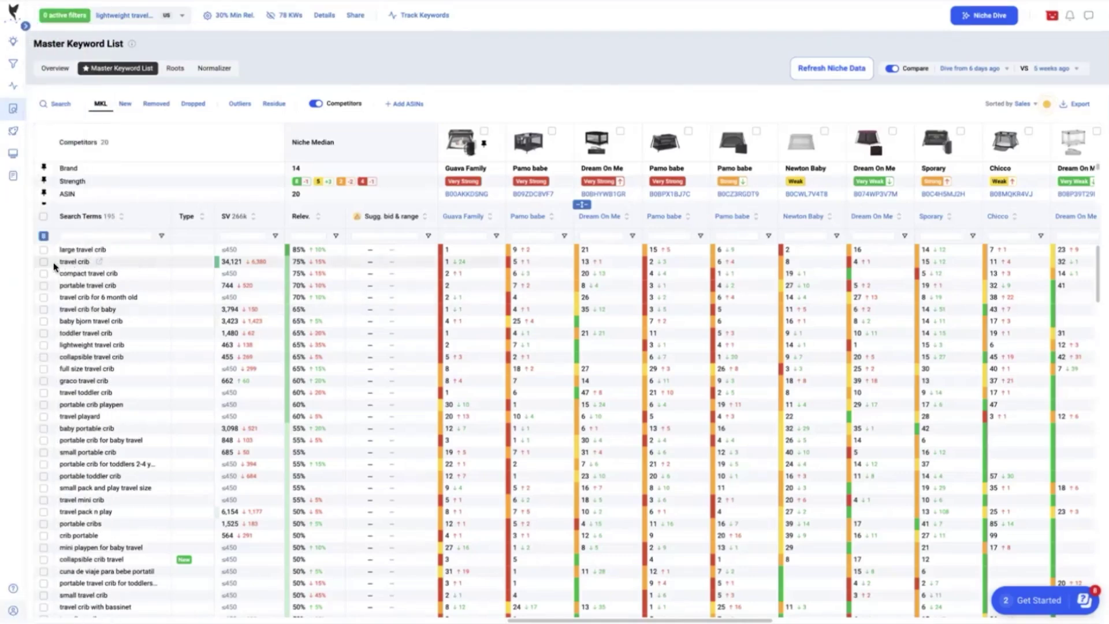
- Tick the travel crib, portable crib playpen and small pack and play travel size keywords
{"action": "left_click", "coordinate": [43, 262]}
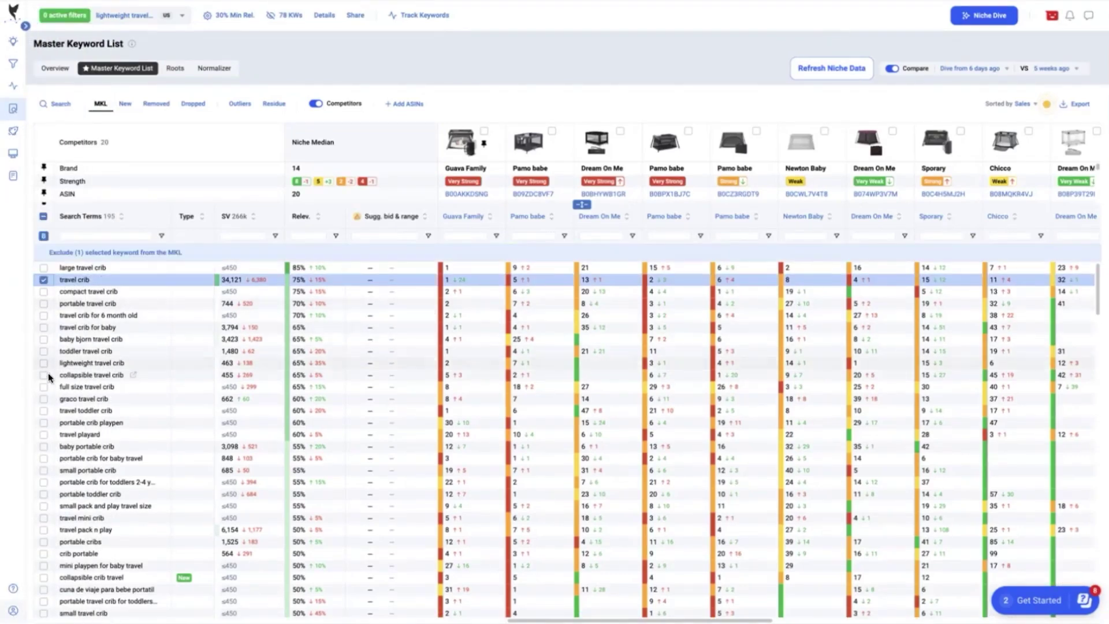
{"action": "left_click", "coordinate": [43, 424]}
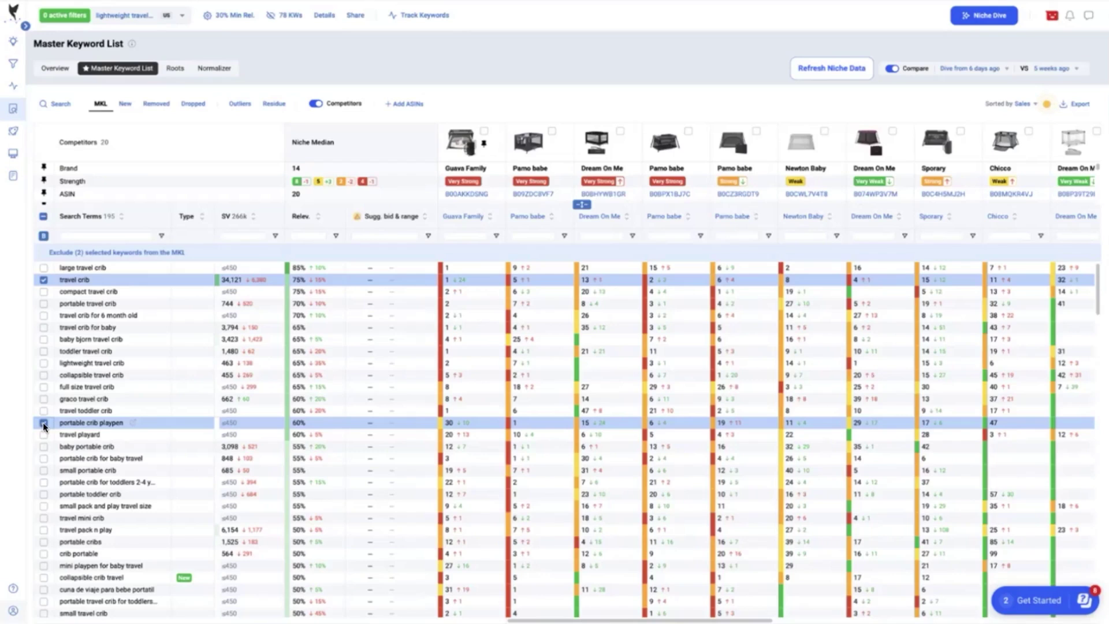
{"action": "left_click", "coordinate": [44, 506]}
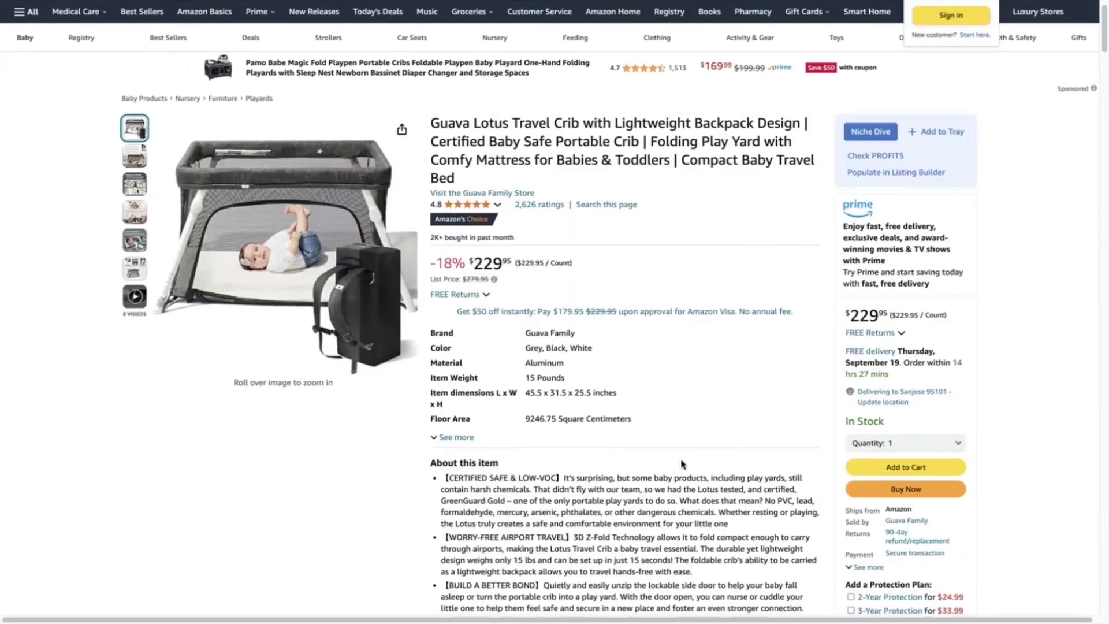
{"action": "scroll", "coordinate": [641, 354], "scroll_direction": "down", "scroll_amount": 3}
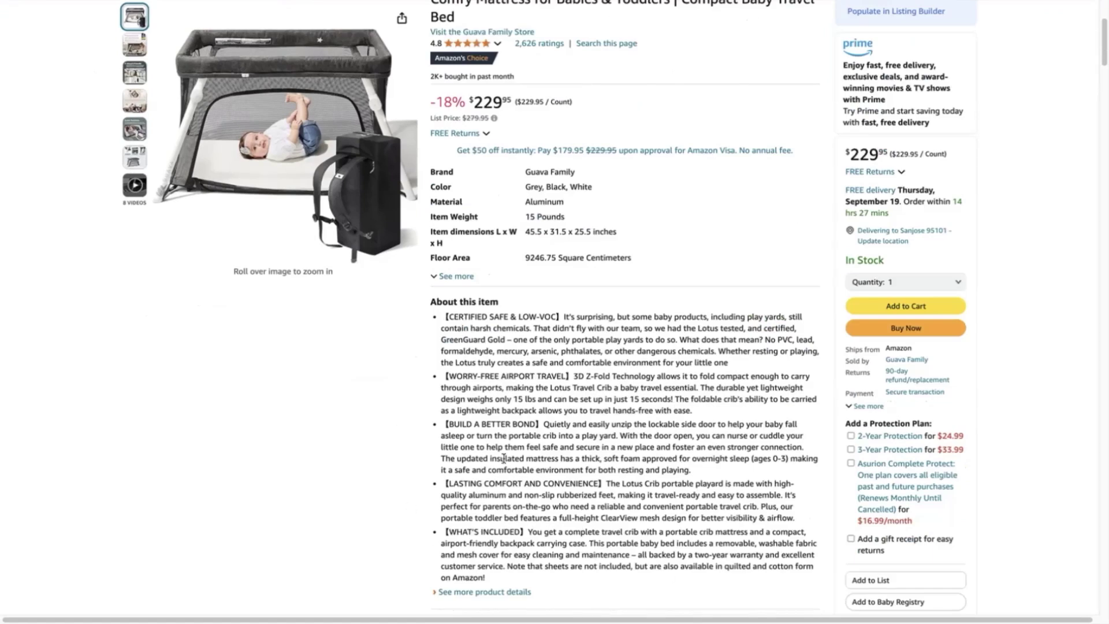
{"action": "scroll", "coordinate": [504, 459], "scroll_direction": "down", "scroll_amount": 15}
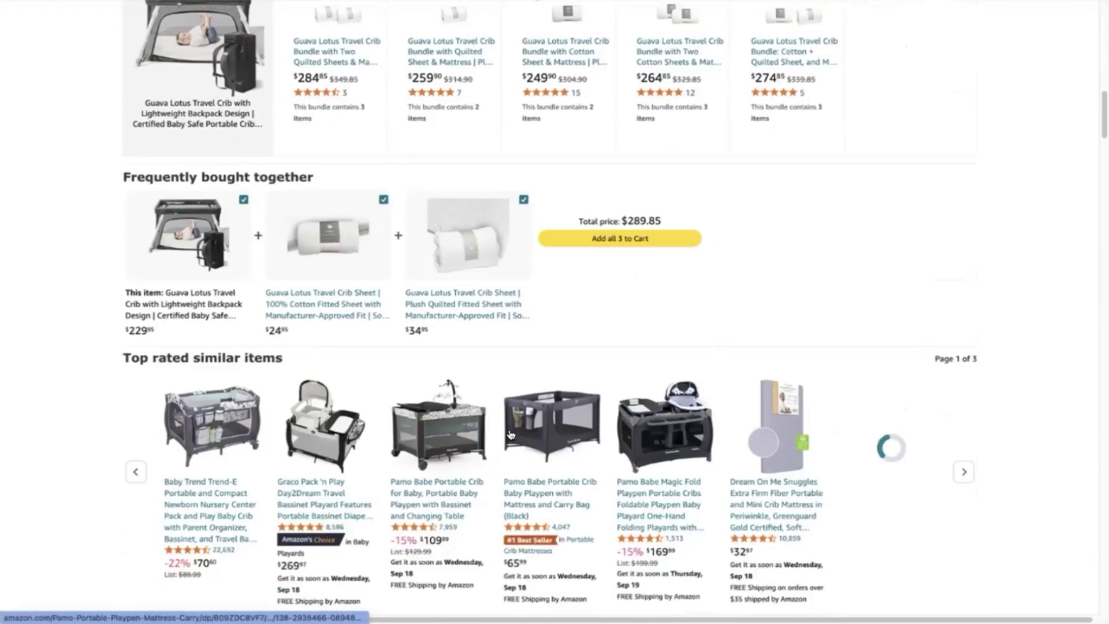
{"action": "scroll", "coordinate": [510, 435], "scroll_direction": "down", "scroll_amount": 10}
{"action": "scroll", "coordinate": [509, 421], "scroll_direction": "down", "scroll_amount": 15}
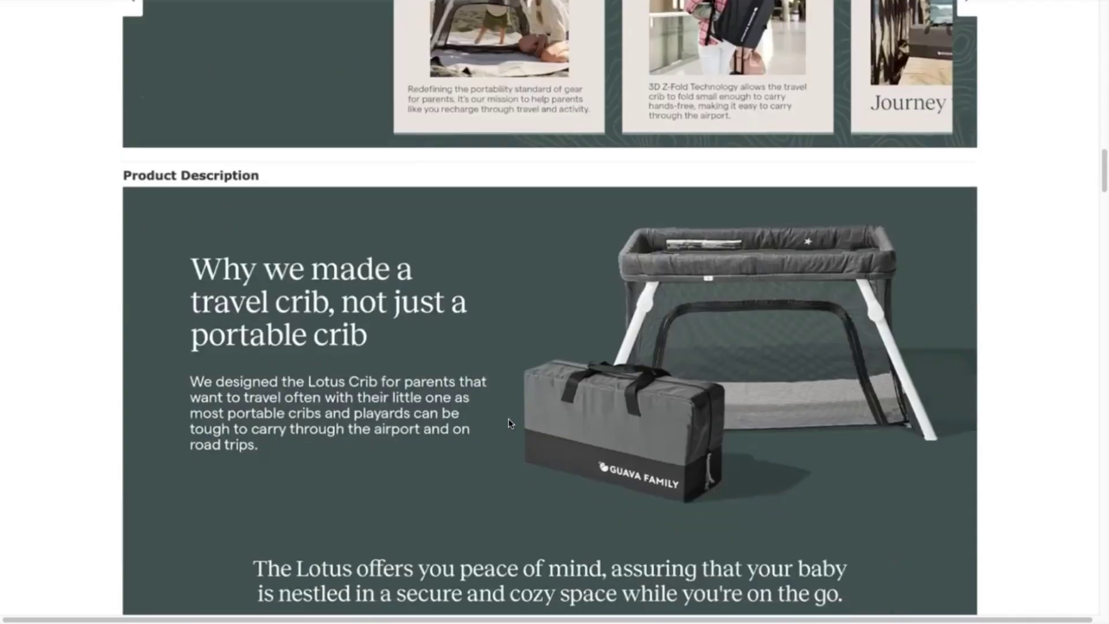
{"action": "scroll", "coordinate": [508, 422], "scroll_direction": "up", "scroll_amount": 7}
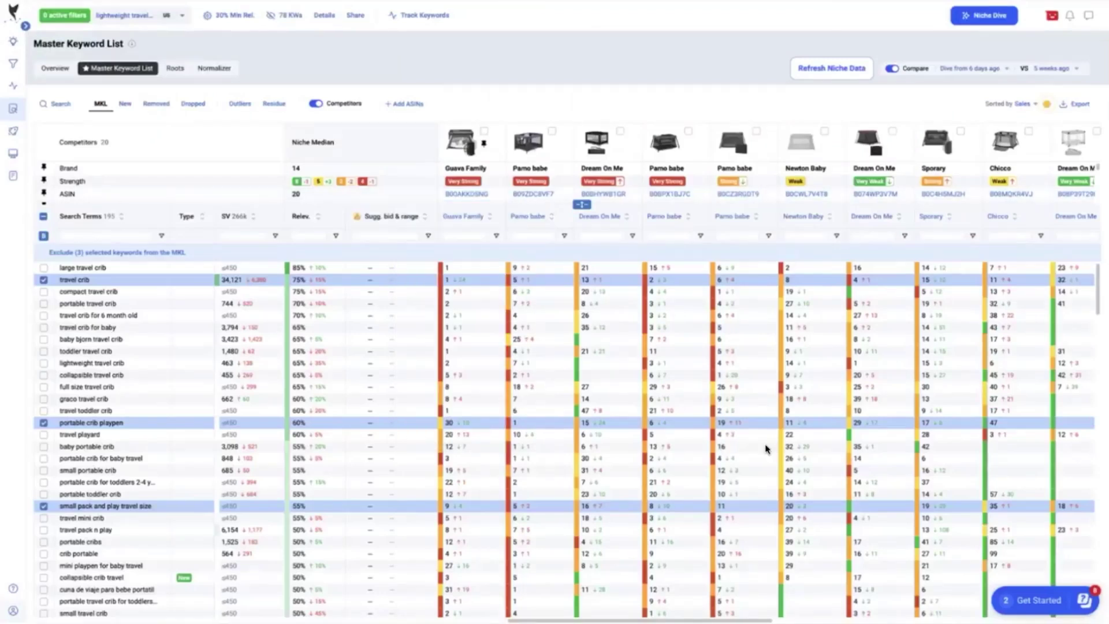
- Turn dive comparison back on and reopen the Dive from list of available dives
{"action": "scroll", "coordinate": [740, 360], "scroll_direction": "down", "scroll_amount": 3}
{"action": "scroll", "coordinate": [742, 361], "scroll_direction": "down", "scroll_amount": 3}
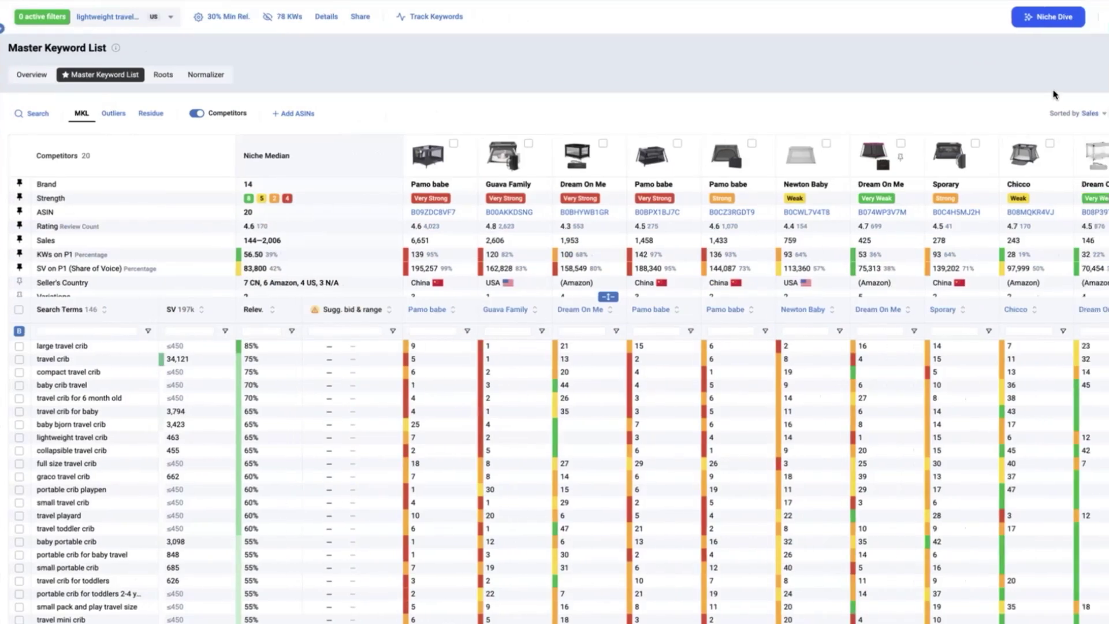
{"action": "left_click", "coordinate": [1042, 77]}
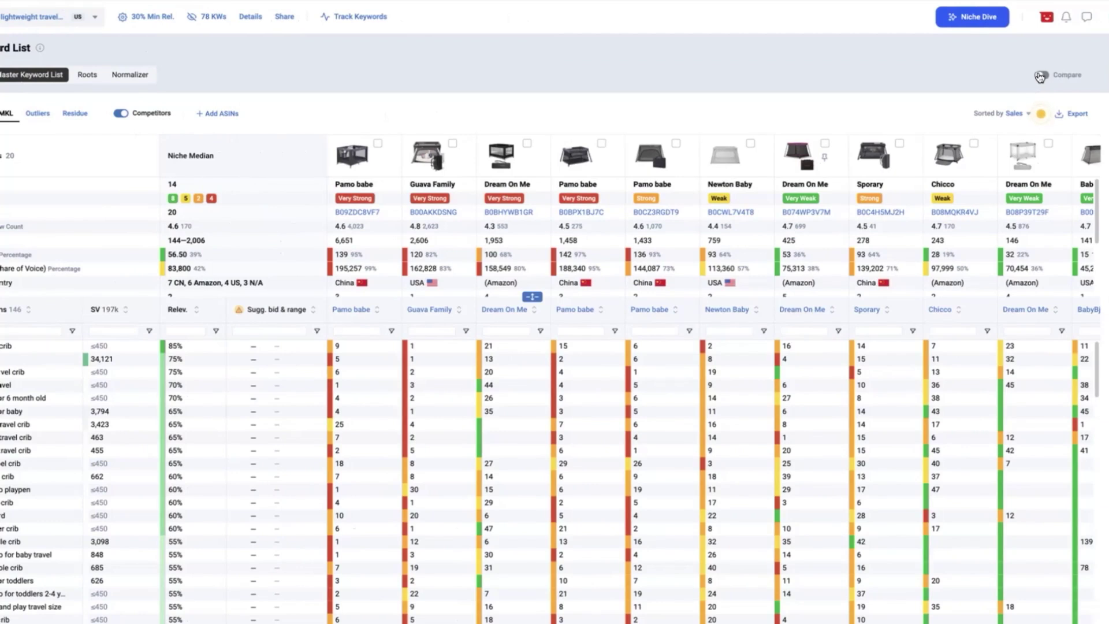
{"action": "left_click", "coordinate": [1039, 77]}
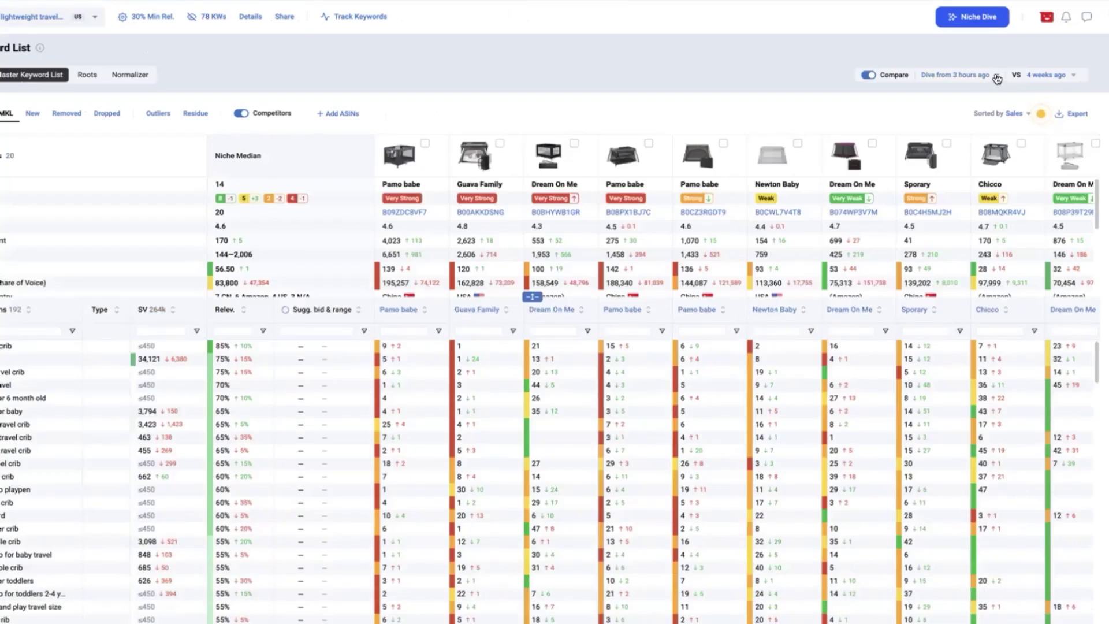
{"action": "left_click", "coordinate": [996, 75]}
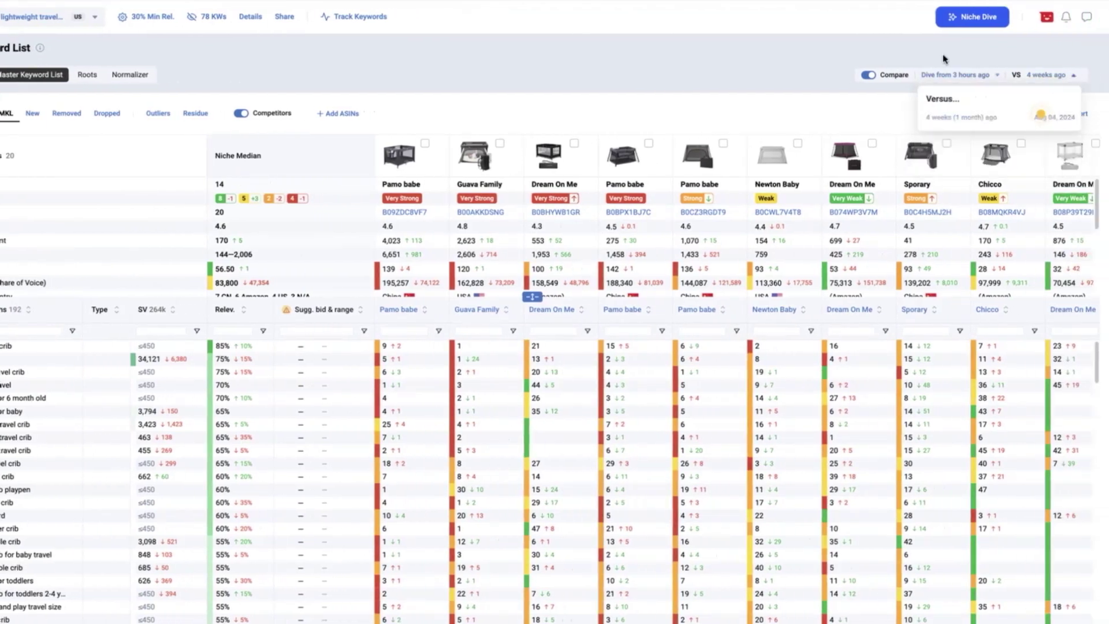
{"action": "left_click", "coordinate": [945, 76]}
{"action": "left_click", "coordinate": [956, 75]}
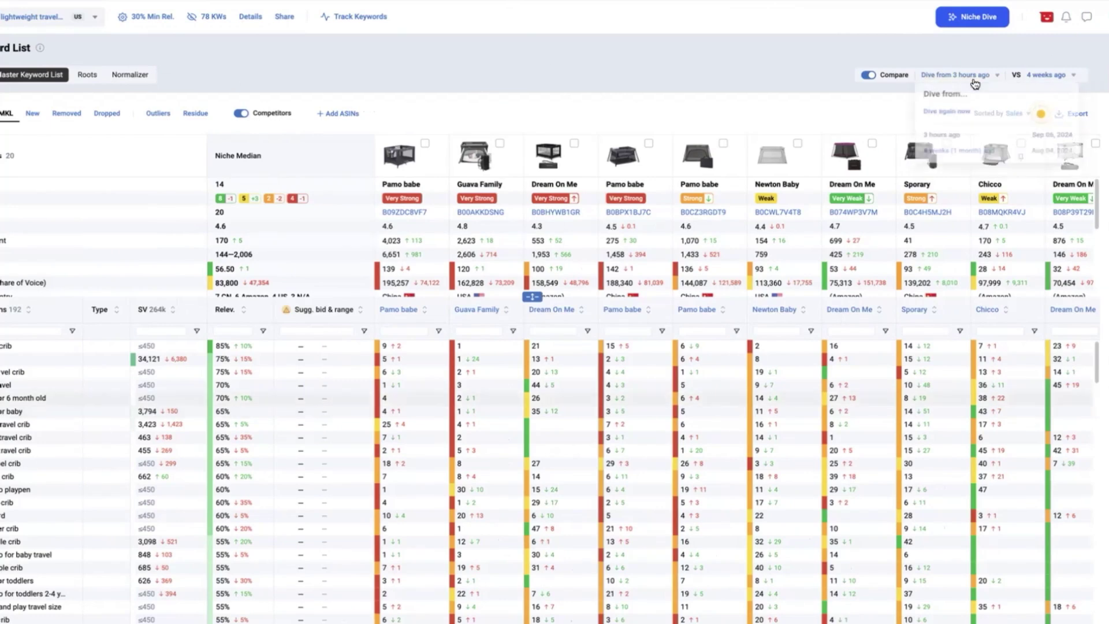
- Update the niche with its current competitors, then compare from the 3-hours-ago dive
{"action": "left_click", "coordinate": [947, 114]}
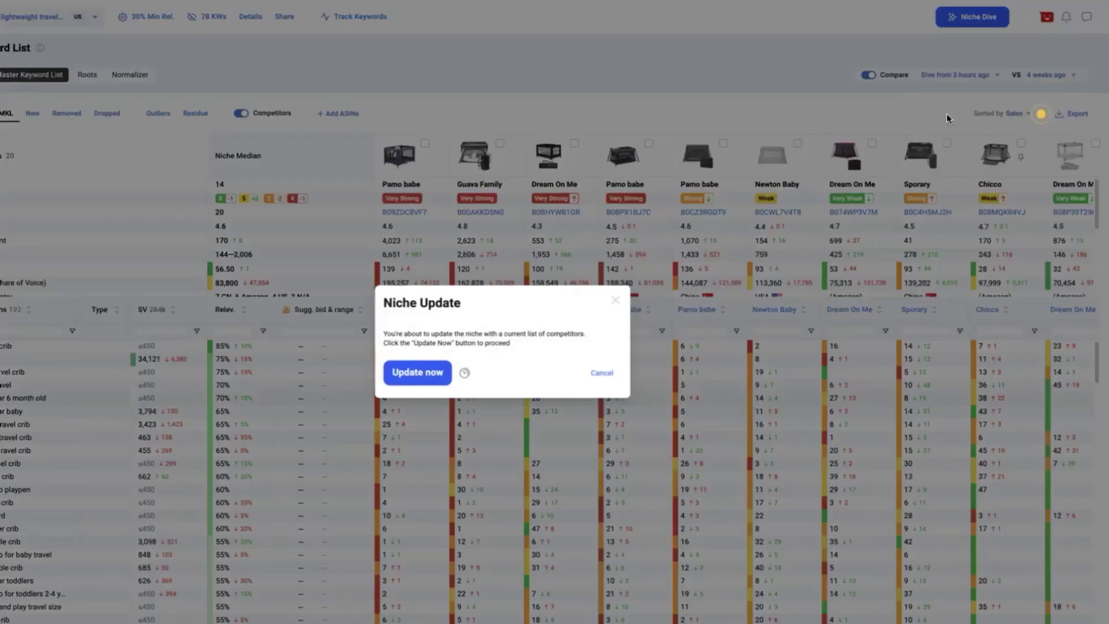
{"action": "left_click", "coordinate": [412, 380]}
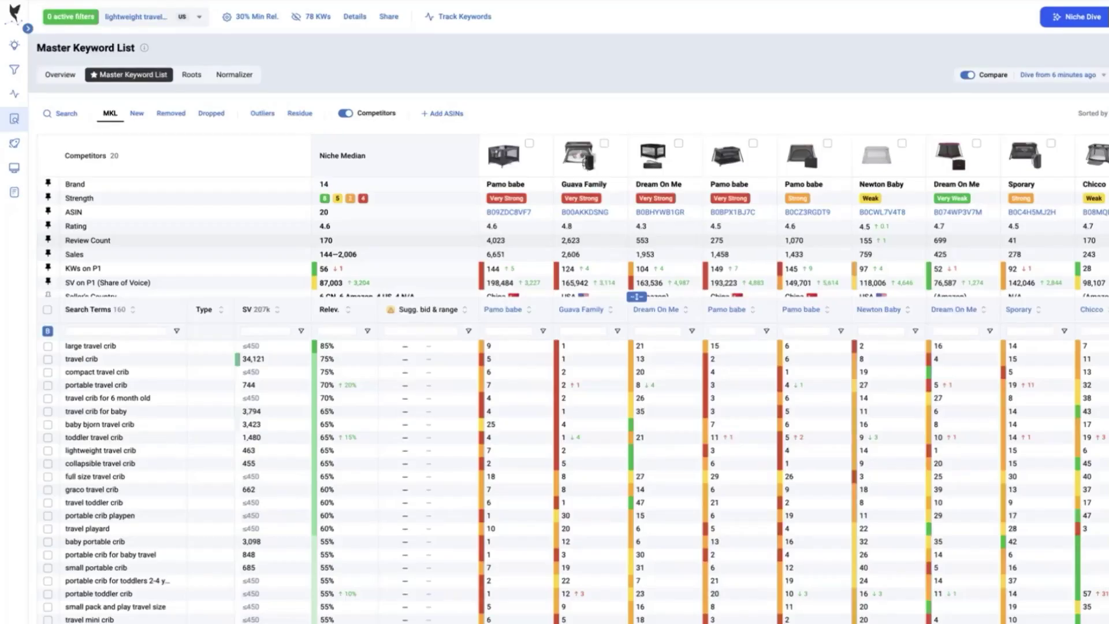
{"action": "left_click", "coordinate": [1059, 75]}
{"action": "left_click", "coordinate": [1052, 136]}
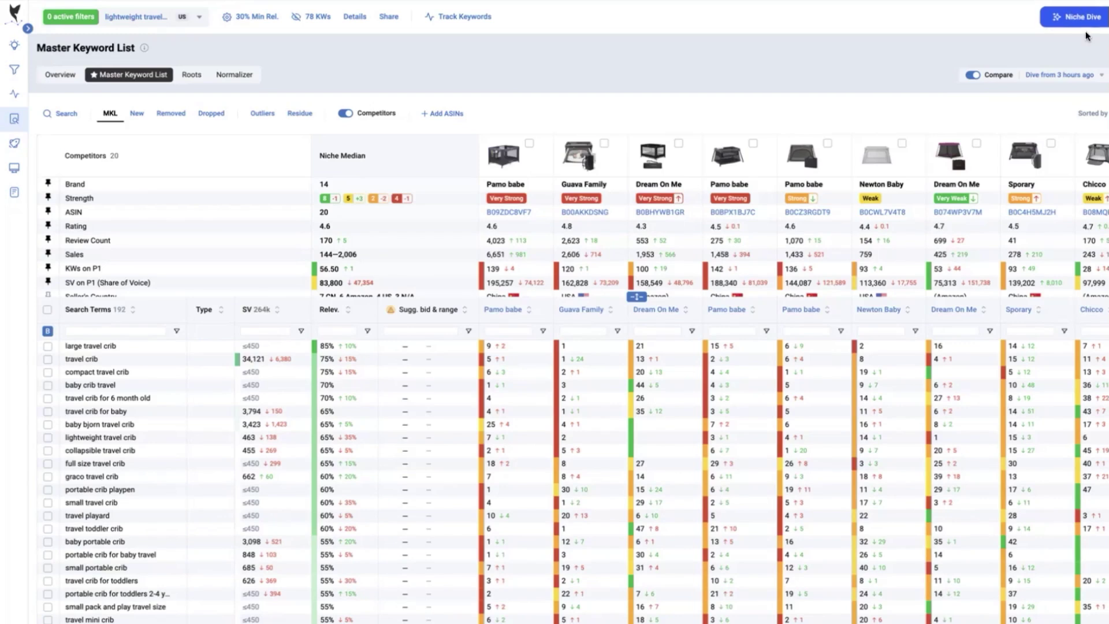
- Enlarge the competitor panel to show every metric row from Seller's Country to Category
{"action": "left_click_drag", "start_coordinate": [637, 296], "coordinate": [636, 485]}
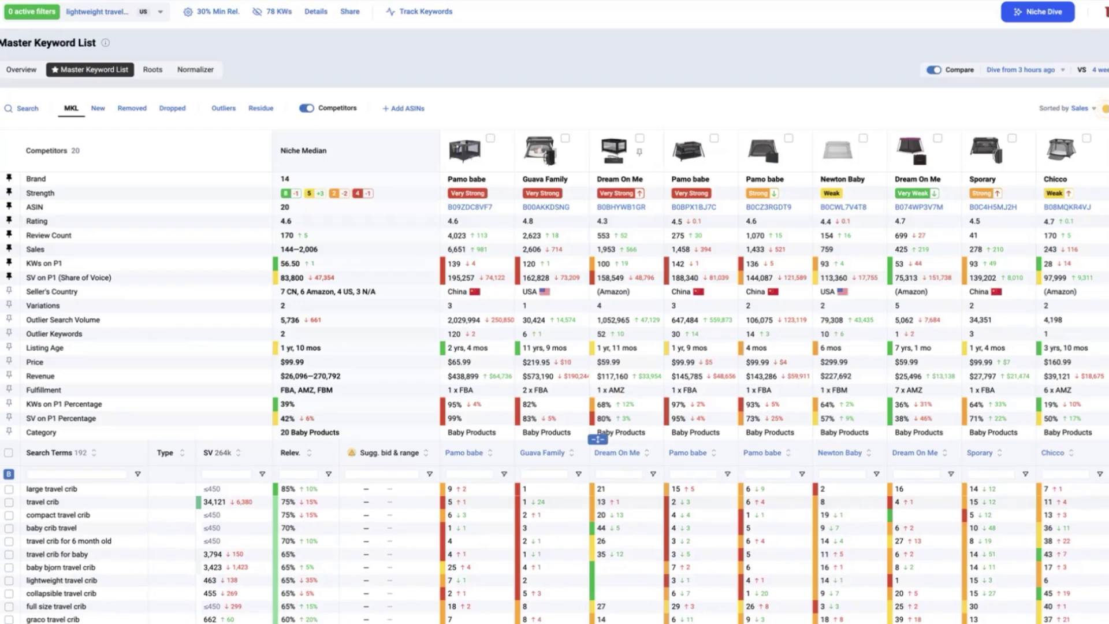
{"action": "left_click", "coordinate": [1062, 72]}
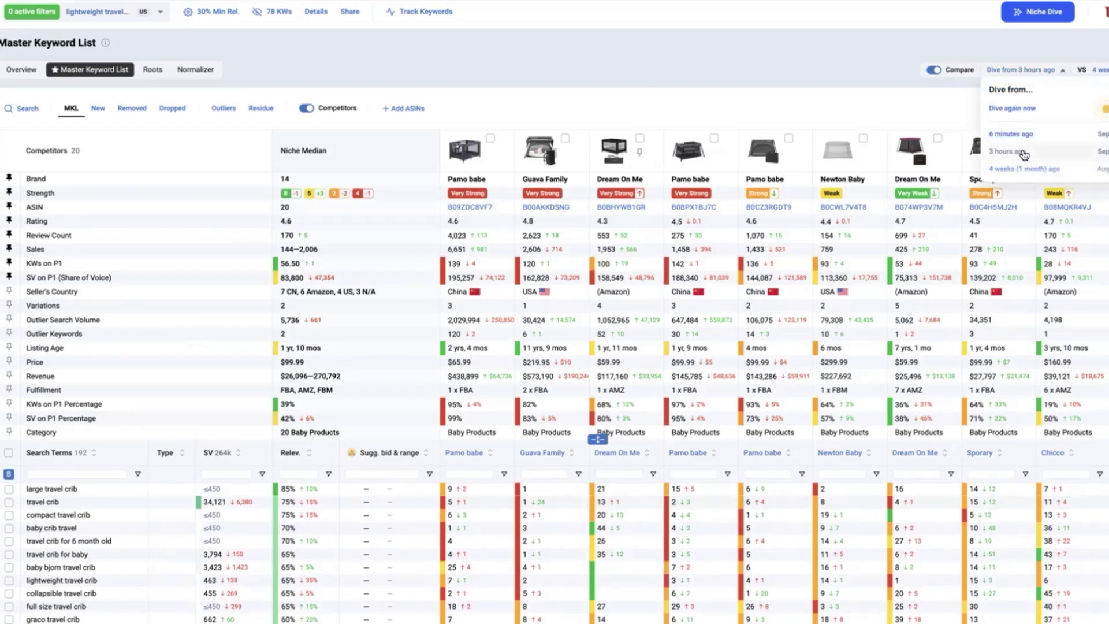
{"action": "left_click", "coordinate": [834, 74]}
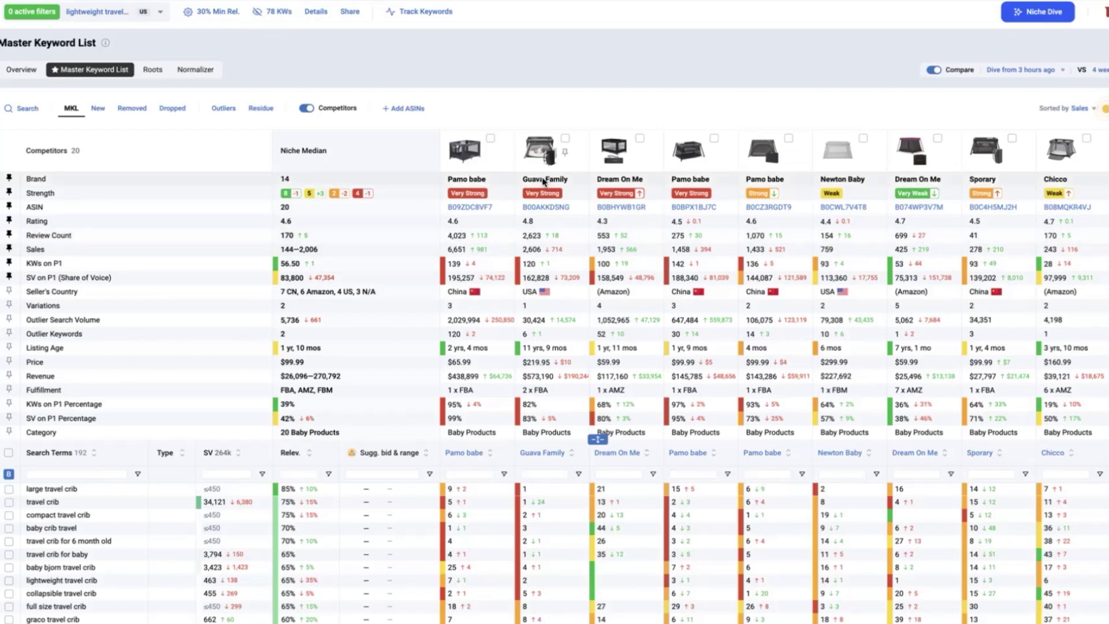
- Select the Guava Family competitor and view its Guava Lotus Travel Crib Amazon listing
{"action": "left_click", "coordinate": [564, 139]}
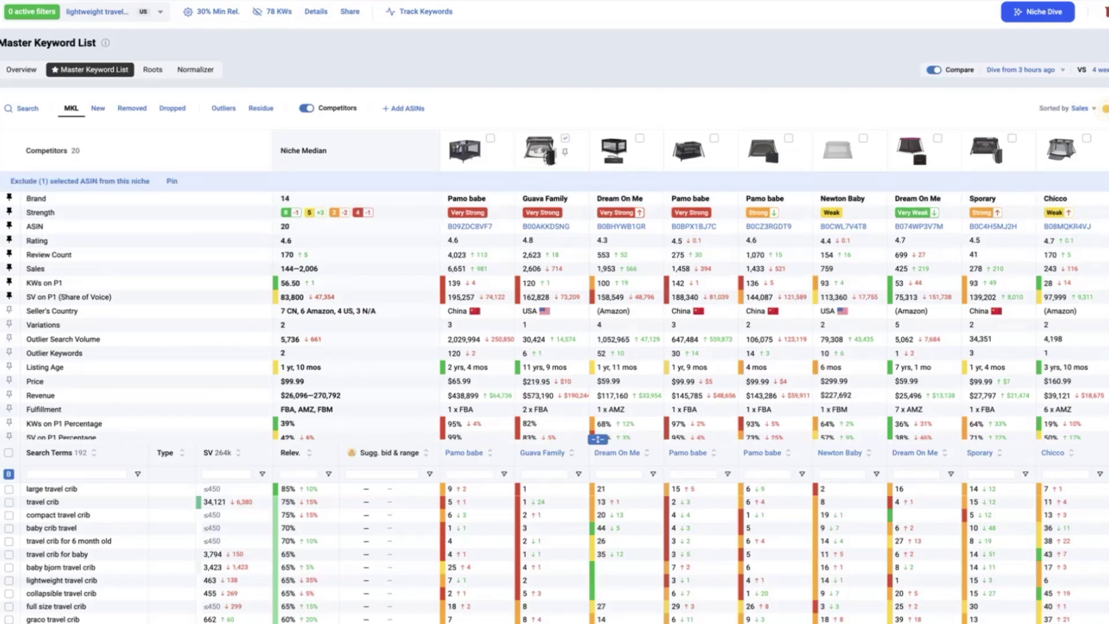
{"action": "left_click", "coordinate": [540, 149]}
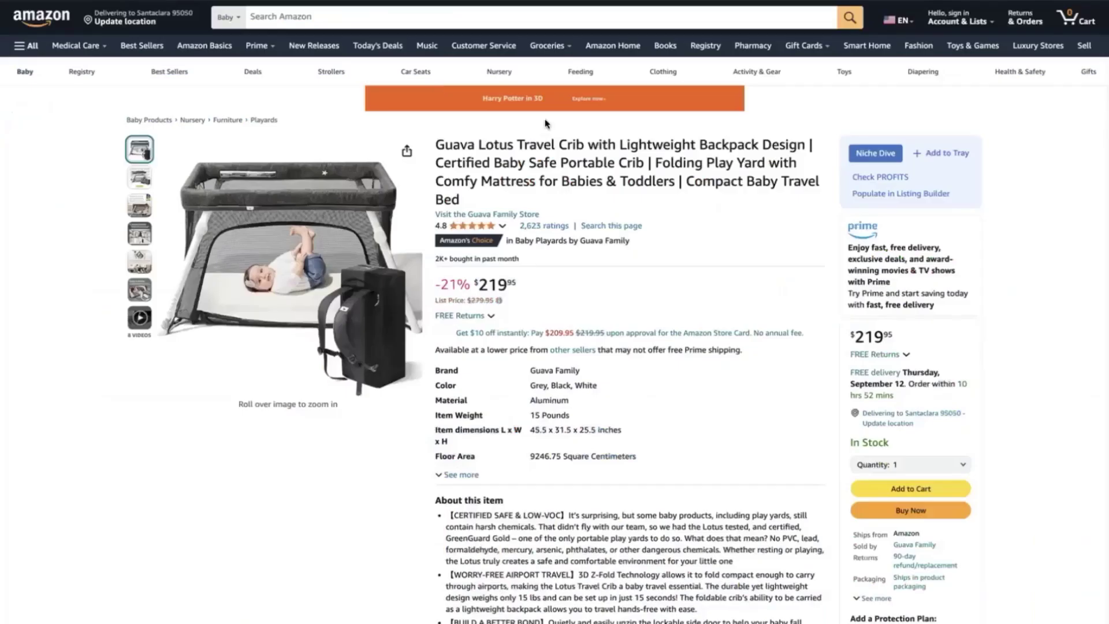
{"action": "scroll", "coordinate": [663, 233], "scroll_direction": "down", "scroll_amount": 6}
{"action": "scroll", "coordinate": [663, 233], "scroll_direction": "up", "scroll_amount": 6}
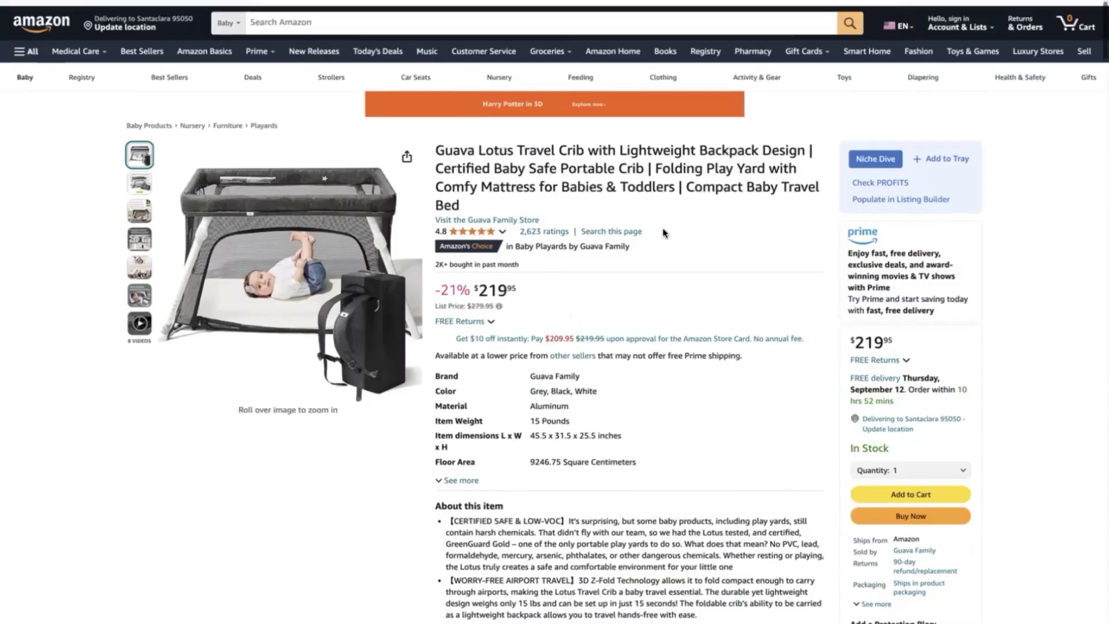
{"action": "mouse_move", "coordinate": [131, 191]}
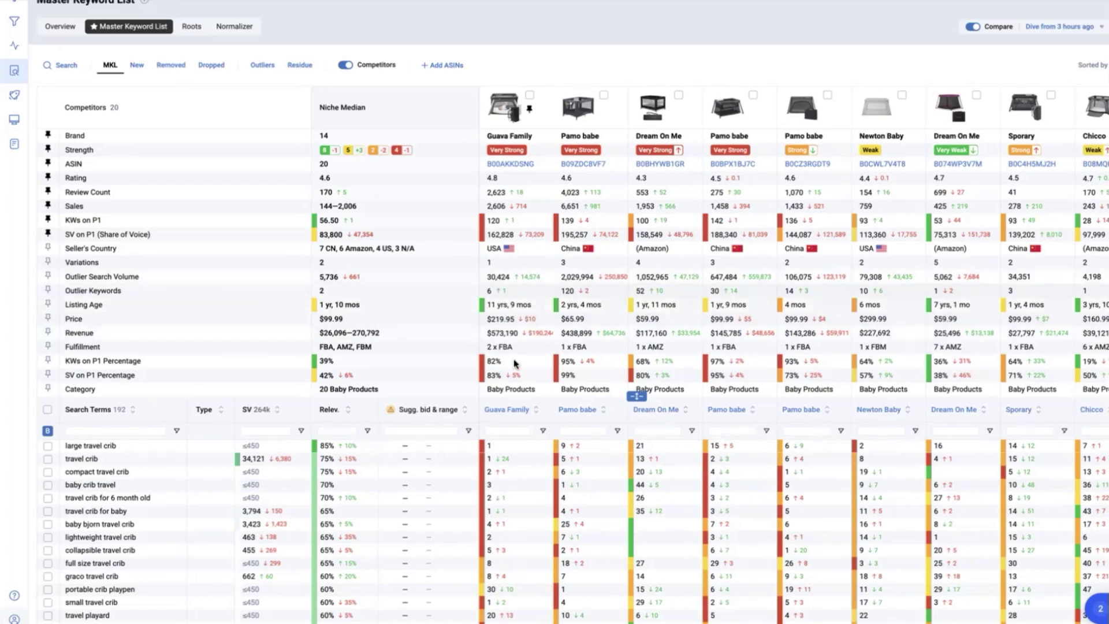
{"action": "scroll", "coordinate": [514, 363], "scroll_direction": "down", "scroll_amount": 1}
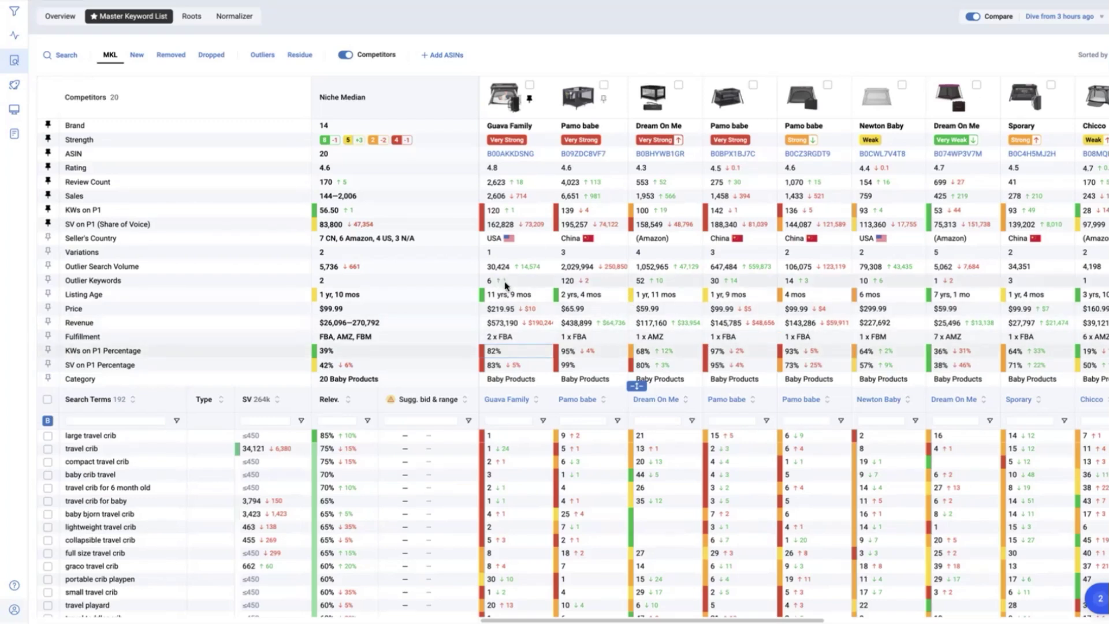
{"action": "scroll", "coordinate": [778, 414], "scroll_direction": "right", "scroll_amount": 1}
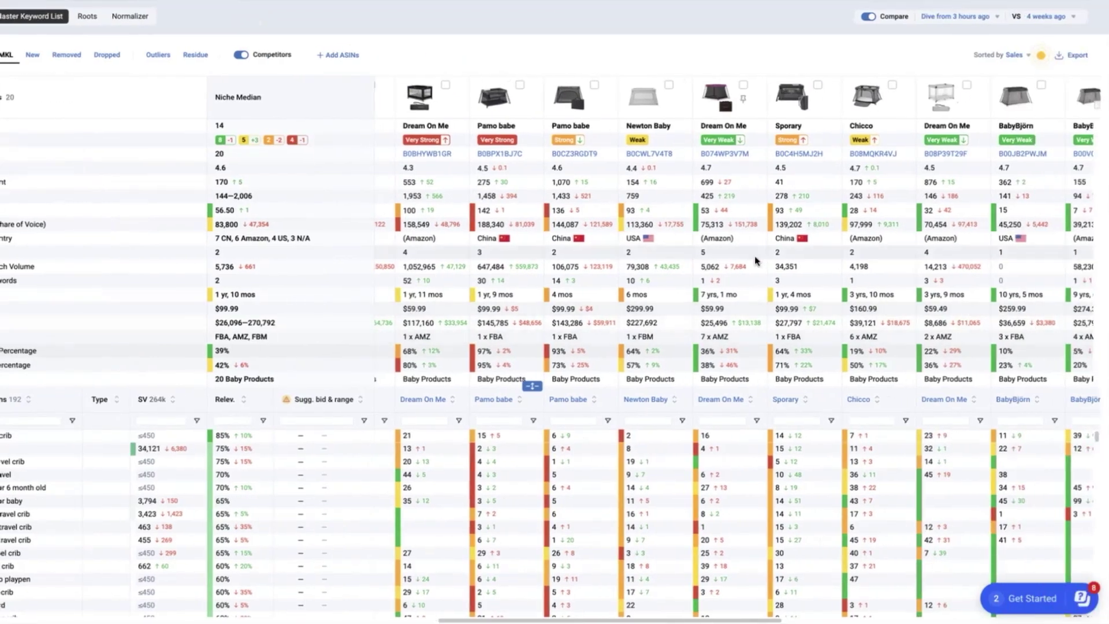
{"action": "scroll", "coordinate": [529, 282], "scroll_direction": "left", "scroll_amount": 2}
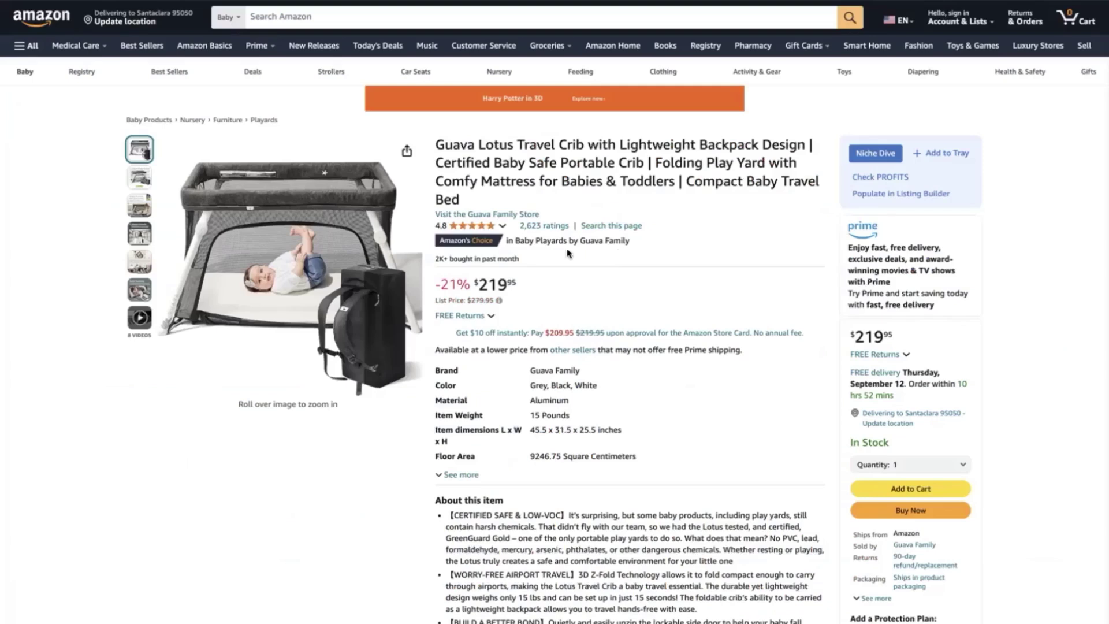
- Show the Guava Lotus Travel Crib's customer reviews sorted by Most recent and scroll through them
{"action": "mouse_move", "coordinate": [477, 226]}
{"action": "left_click", "coordinate": [492, 228]}
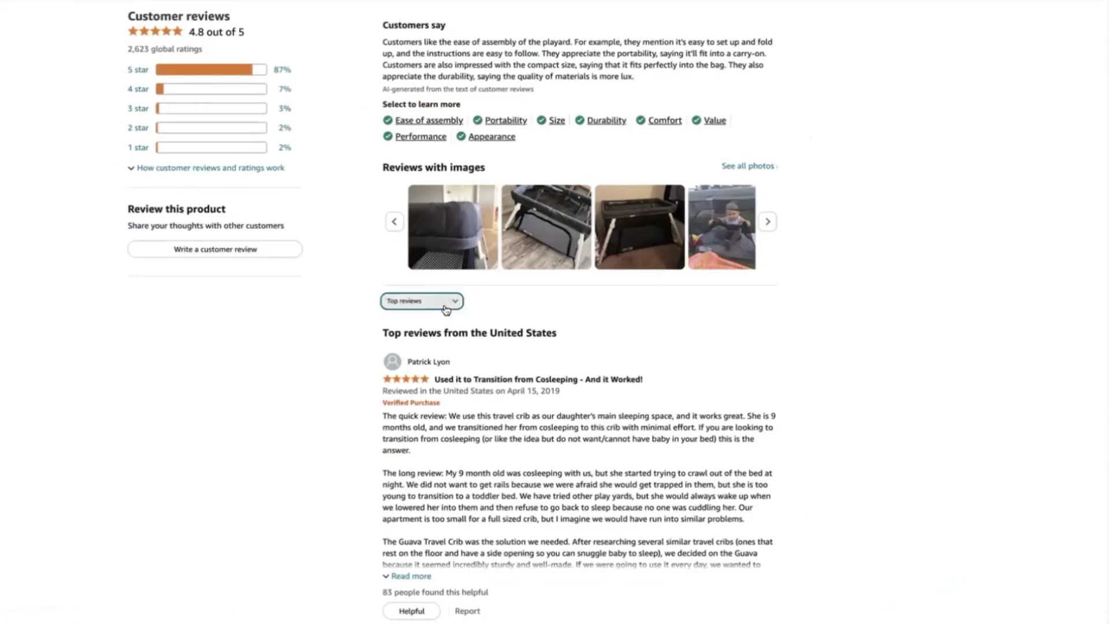
{"action": "left_click", "coordinate": [446, 310]}
{"action": "left_click", "coordinate": [444, 319]}
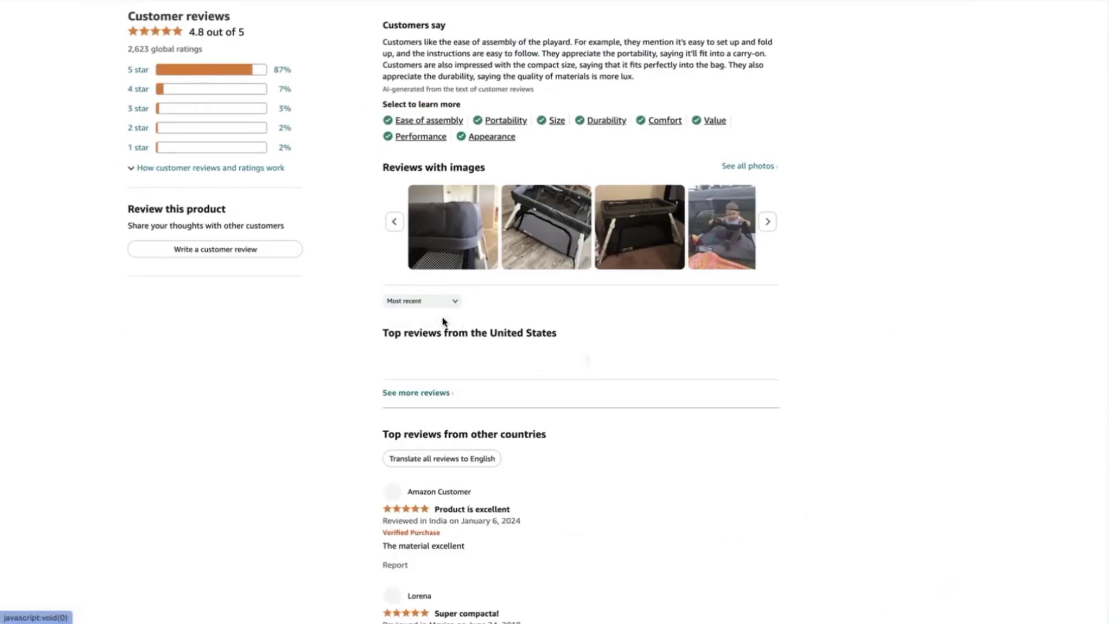
{"action": "scroll", "coordinate": [810, 396], "scroll_direction": "down", "scroll_amount": 5}
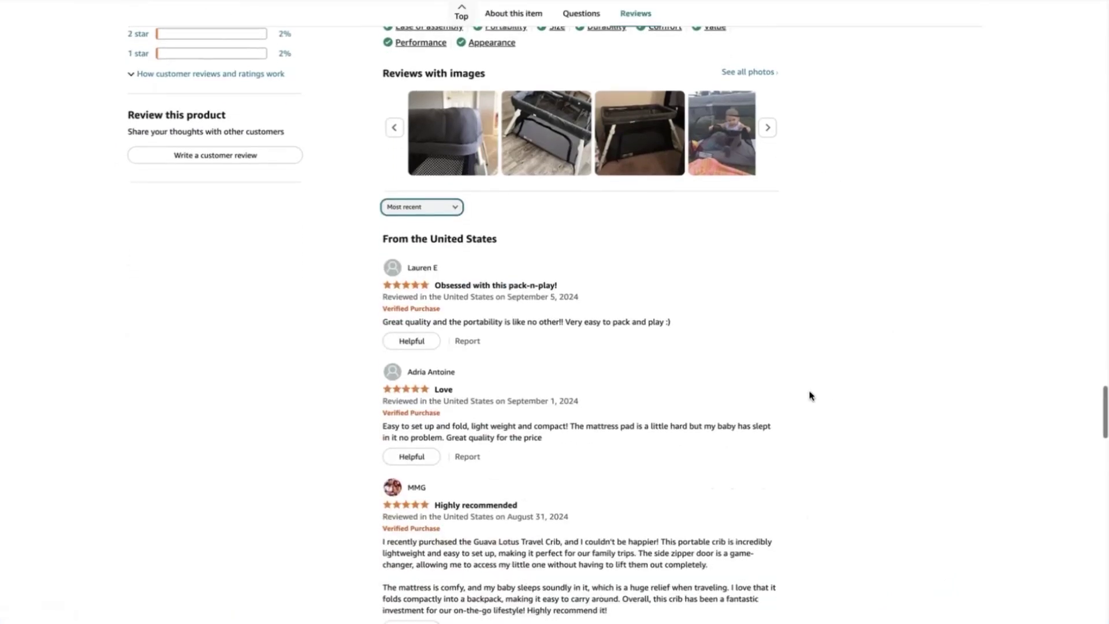
{"action": "scroll", "coordinate": [809, 395], "scroll_direction": "down", "scroll_amount": 2}
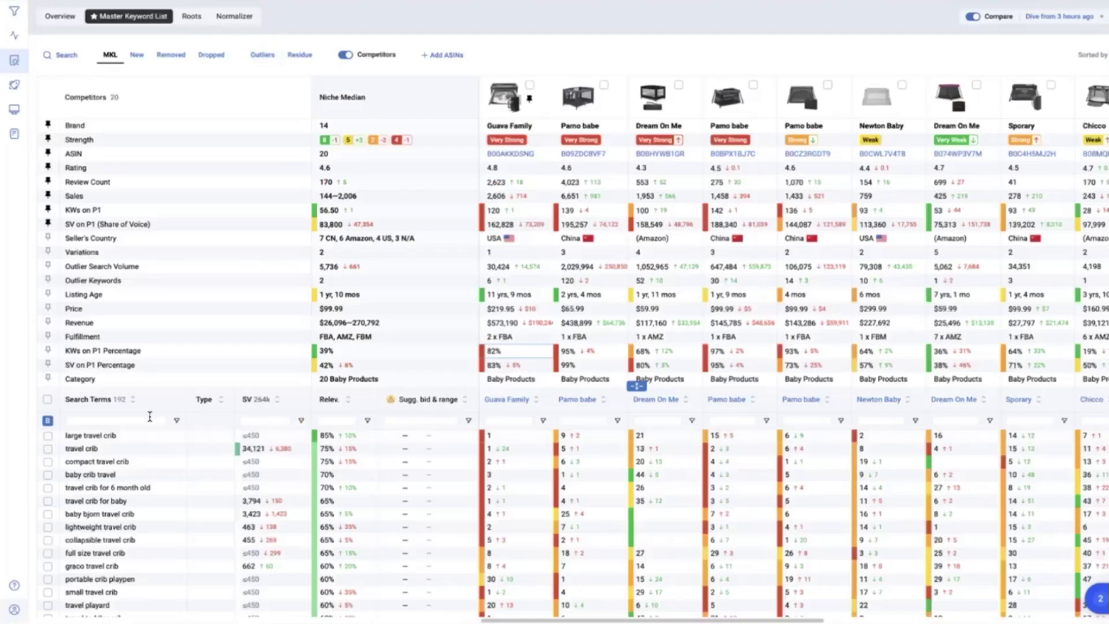
{"action": "scroll", "coordinate": [135, 566], "scroll_direction": "down", "scroll_amount": 5}
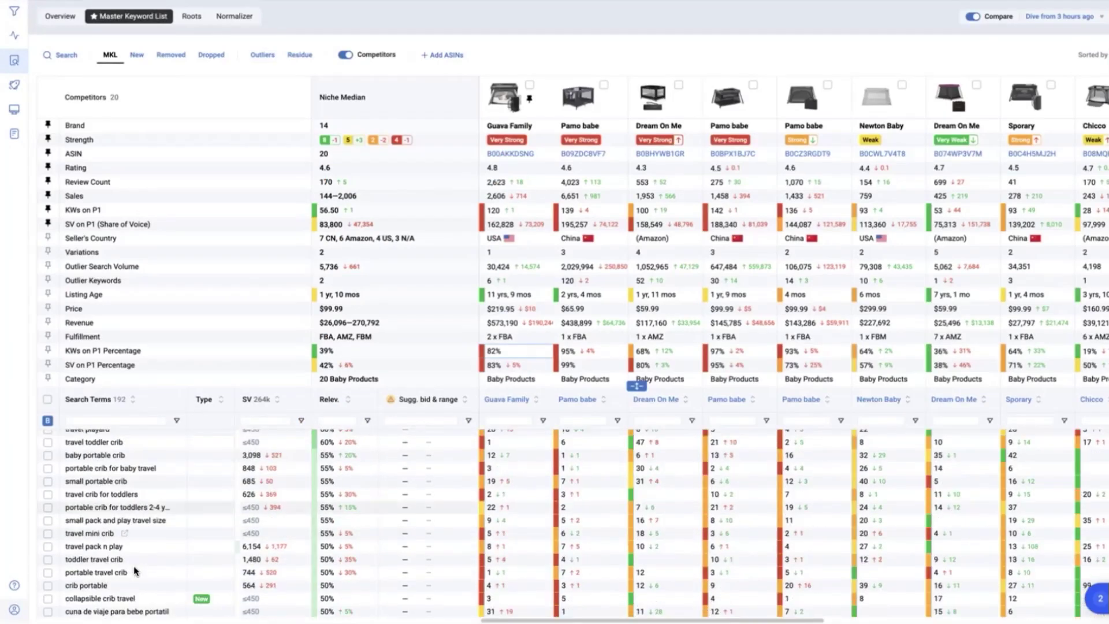
{"action": "scroll", "coordinate": [134, 570], "scroll_direction": "down", "scroll_amount": 10}
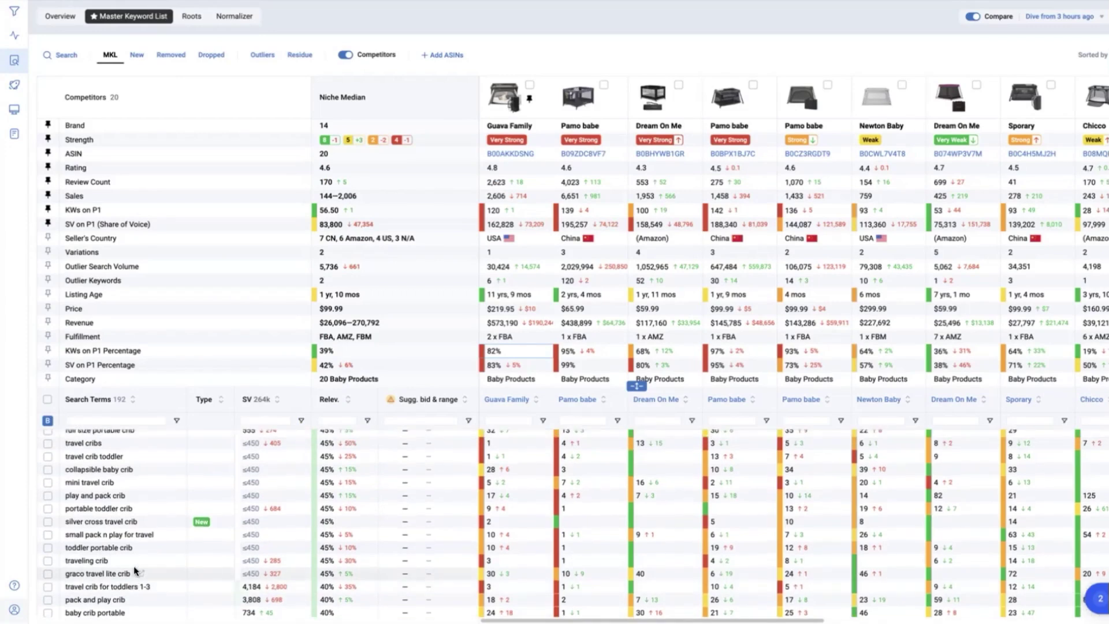
{"action": "scroll", "coordinate": [136, 570], "scroll_direction": "down", "scroll_amount": 1}
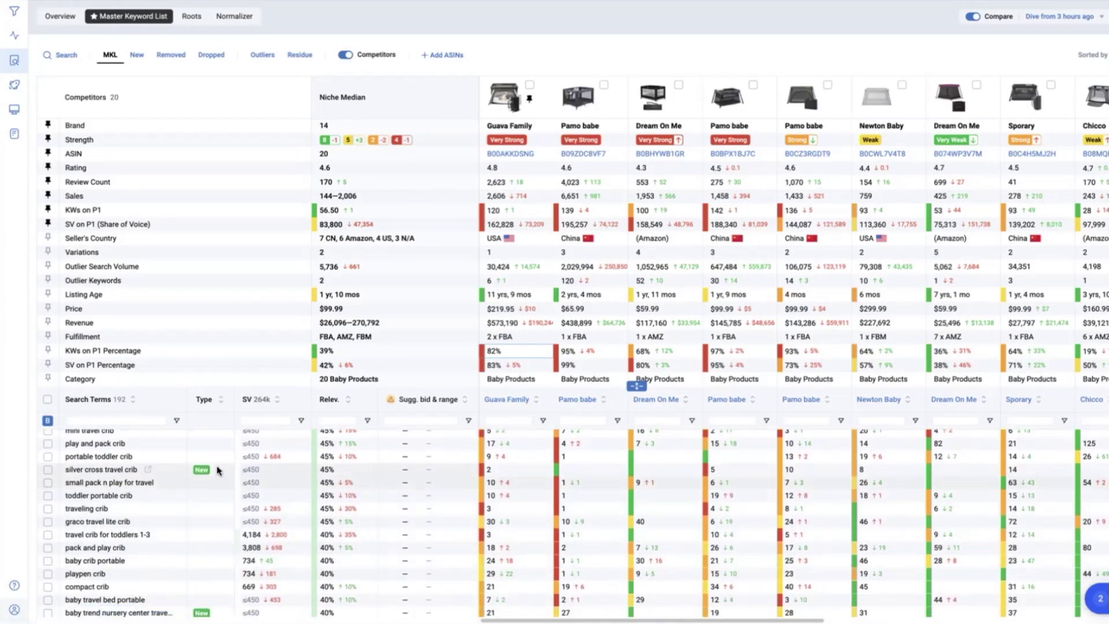
{"action": "scroll", "coordinate": [214, 513], "scroll_direction": "down", "scroll_amount": 5}
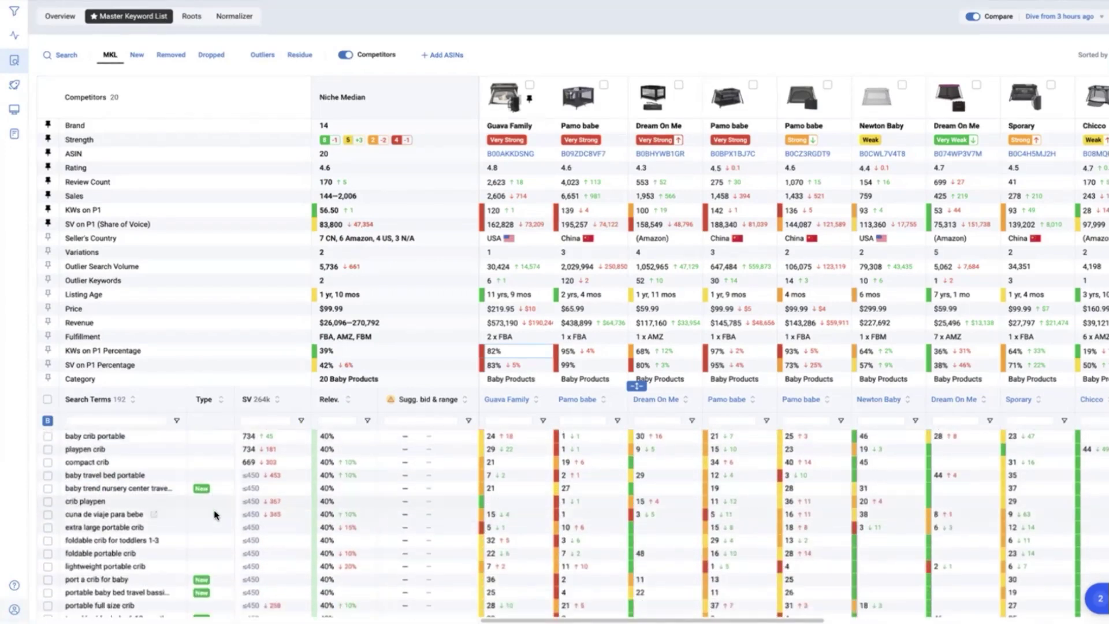
{"action": "scroll", "coordinate": [213, 513], "scroll_direction": "down", "scroll_amount": 4}
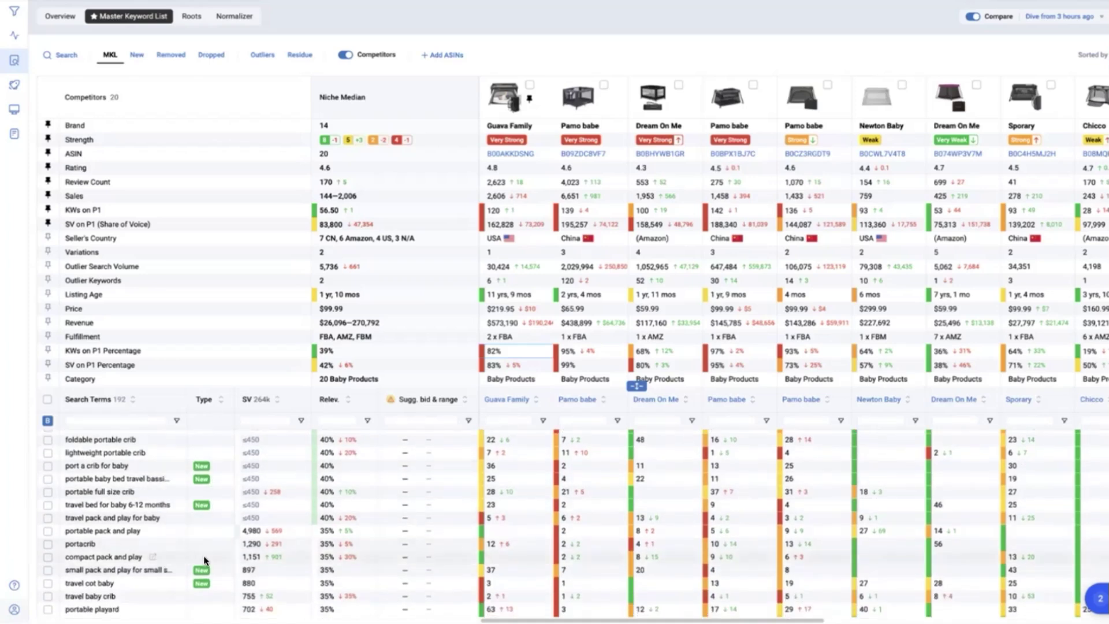
{"action": "scroll", "coordinate": [206, 560], "scroll_direction": "up", "scroll_amount": 12}
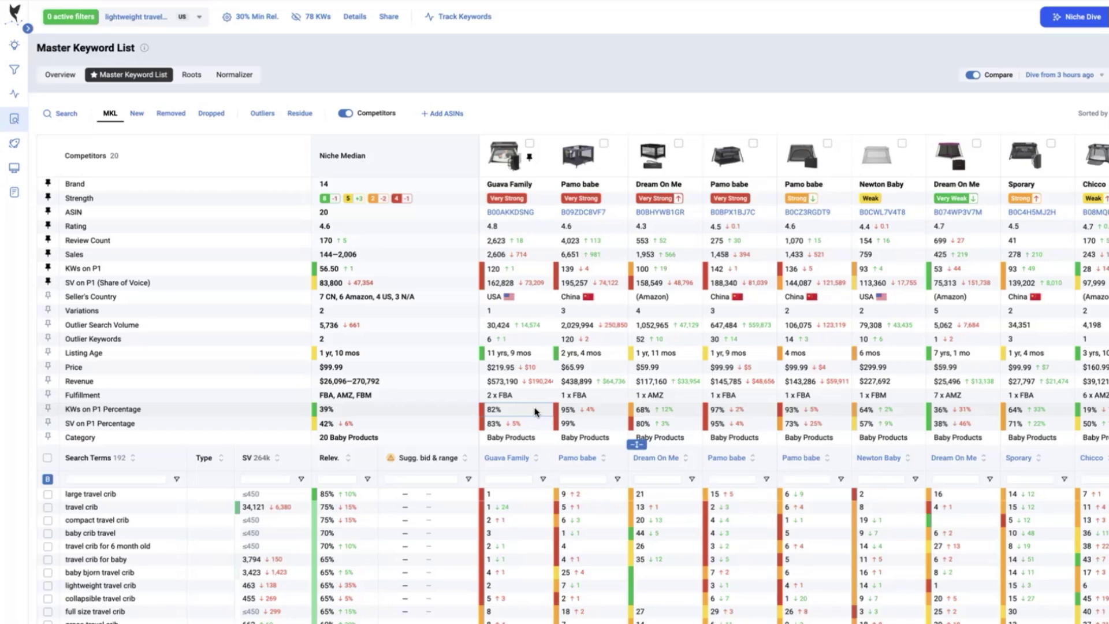
{"action": "scroll", "coordinate": [535, 412], "scroll_direction": "down", "scroll_amount": 2}
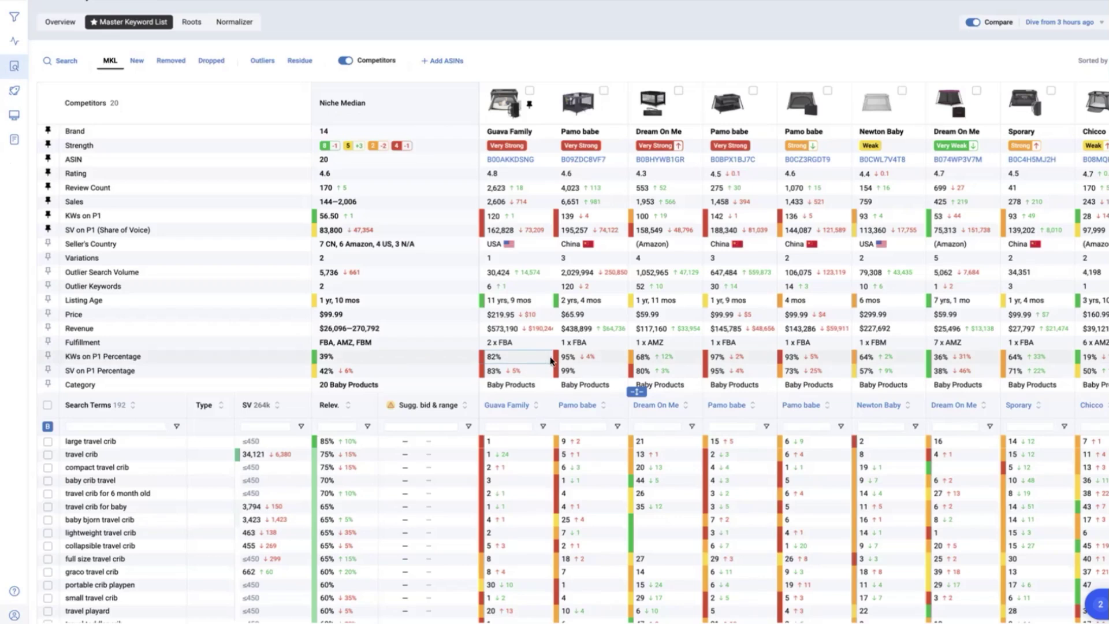
{"action": "scroll", "coordinate": [503, 495], "scroll_direction": "down", "scroll_amount": 3}
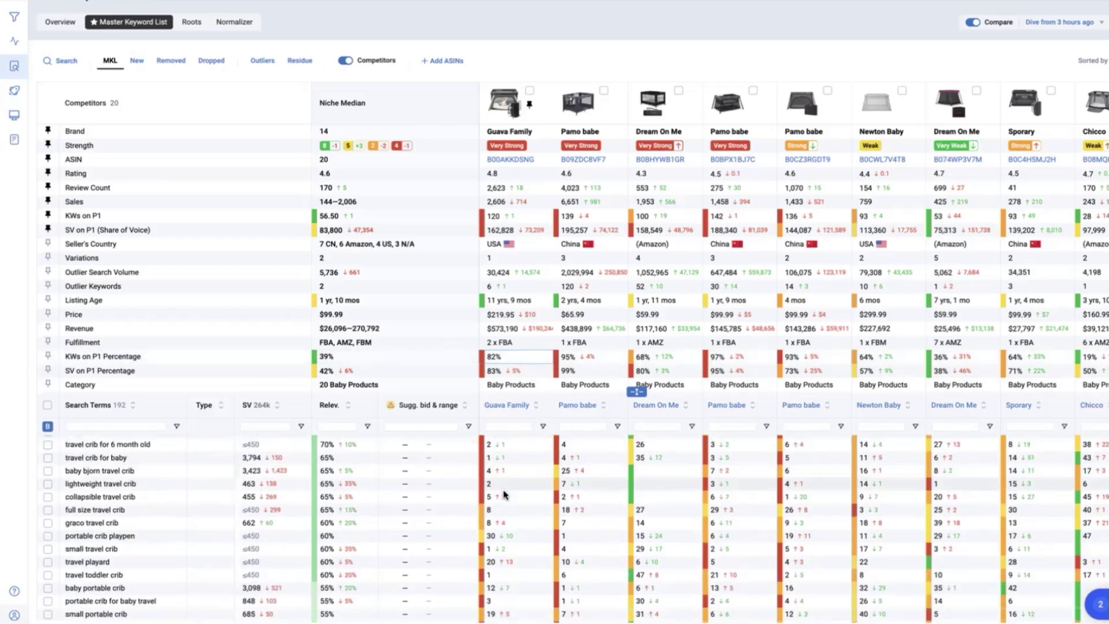
{"action": "scroll", "coordinate": [504, 495], "scroll_direction": "down", "scroll_amount": 1}
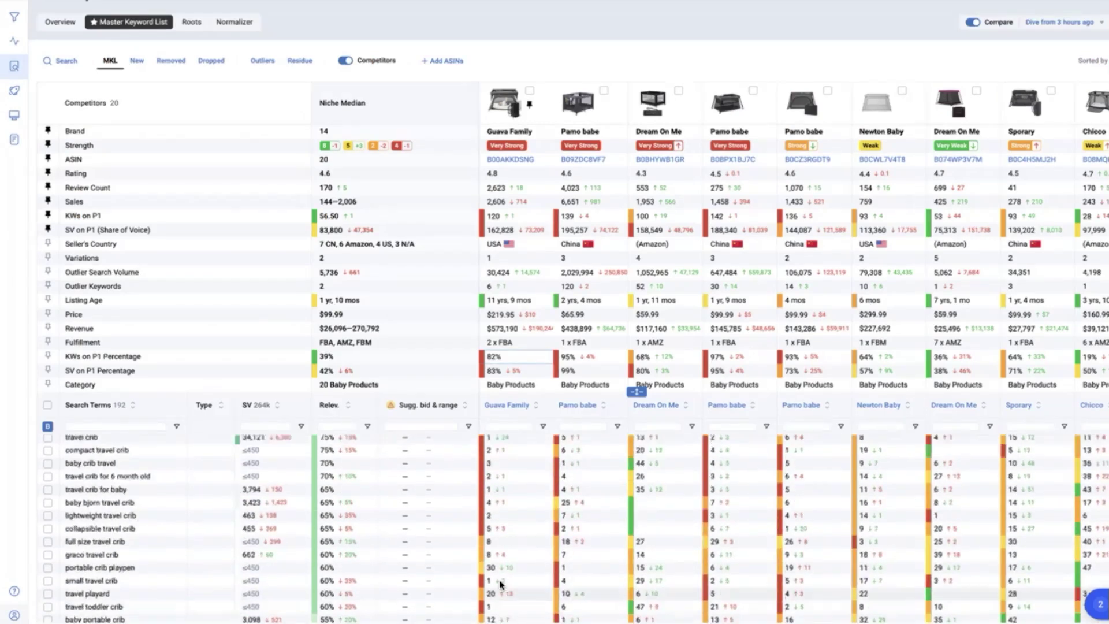
{"action": "scroll", "coordinate": [536, 453], "scroll_direction": "up", "scroll_amount": 1}
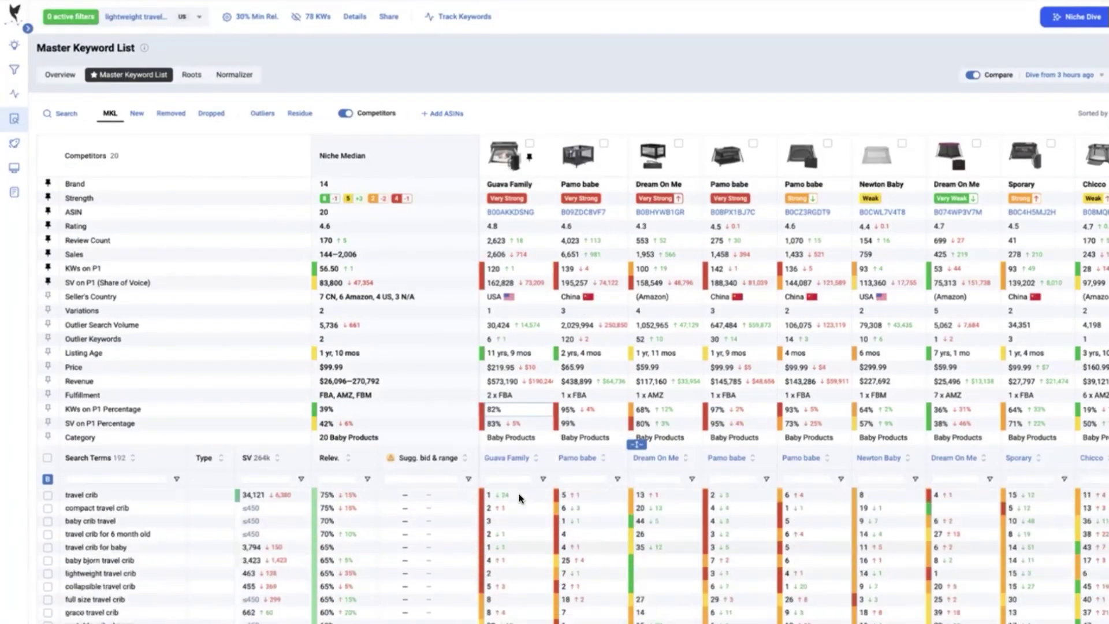
- Collapse the Brand–Category competitor summary rows so keywords fill the page
{"action": "left_click_drag", "start_coordinate": [639, 446], "coordinate": [667, 212]}
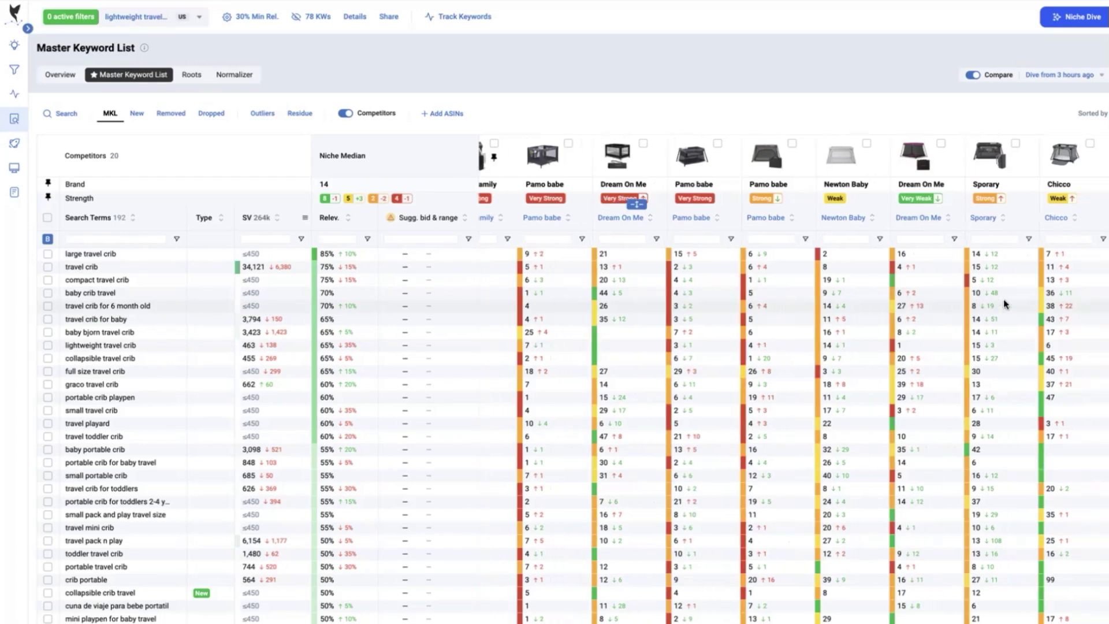
{"action": "scroll", "coordinate": [1003, 299], "scroll_direction": "left", "scroll_amount": 3}
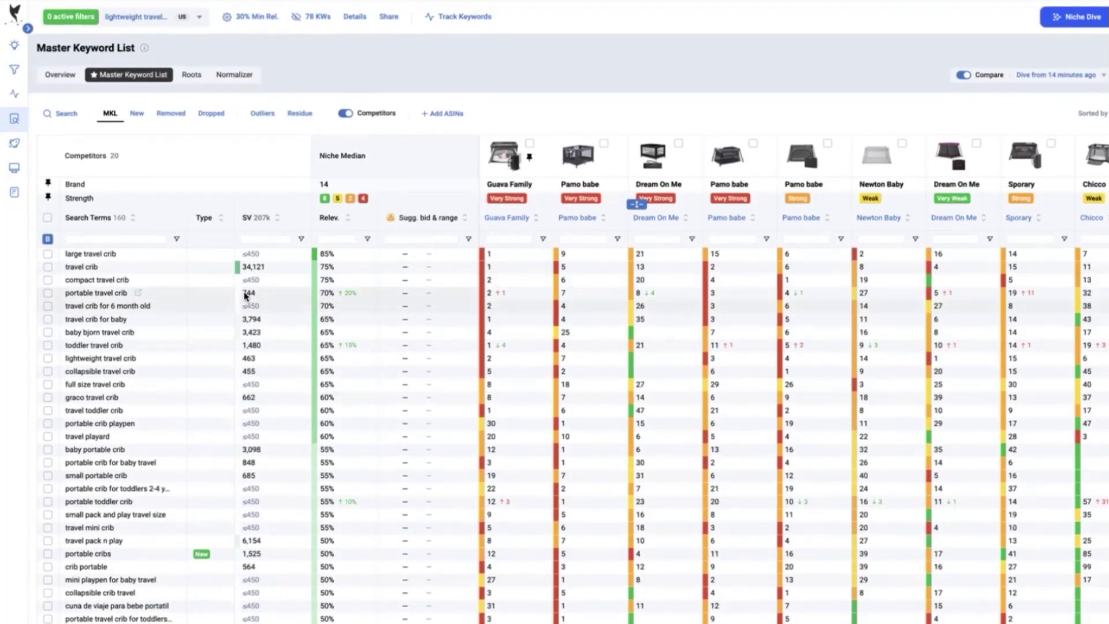
- Scroll down through the Master Keyword List's keyword rows
{"action": "scroll", "coordinate": [335, 347], "scroll_direction": "down", "scroll_amount": 3}
{"action": "scroll", "coordinate": [338, 351], "scroll_direction": "down", "scroll_amount": 2}
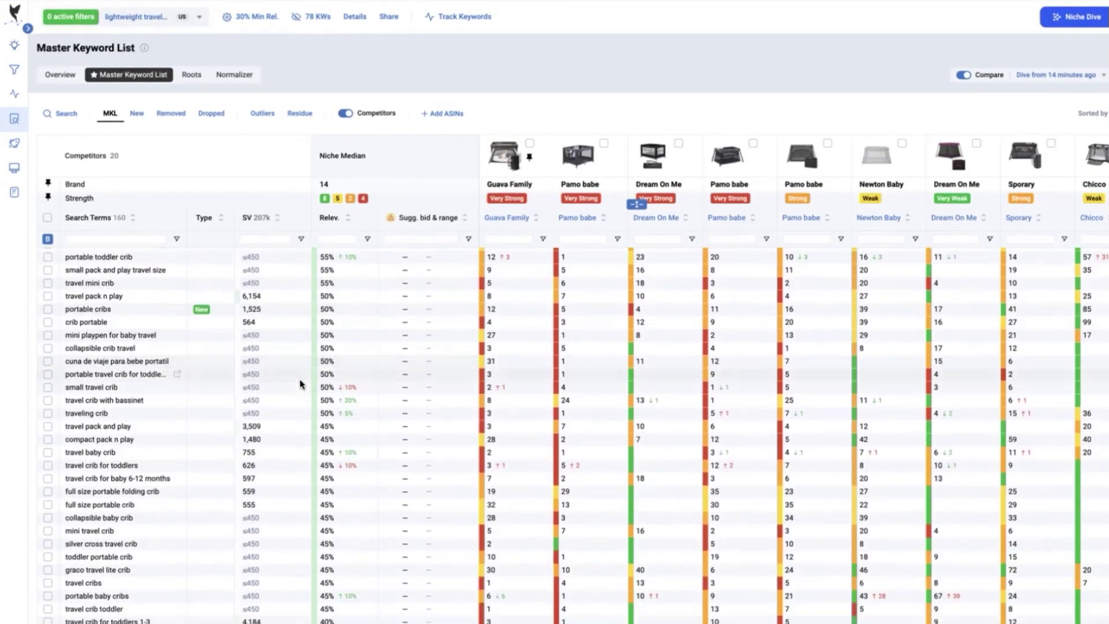
{"action": "scroll", "coordinate": [293, 439], "scroll_direction": "down", "scroll_amount": 5}
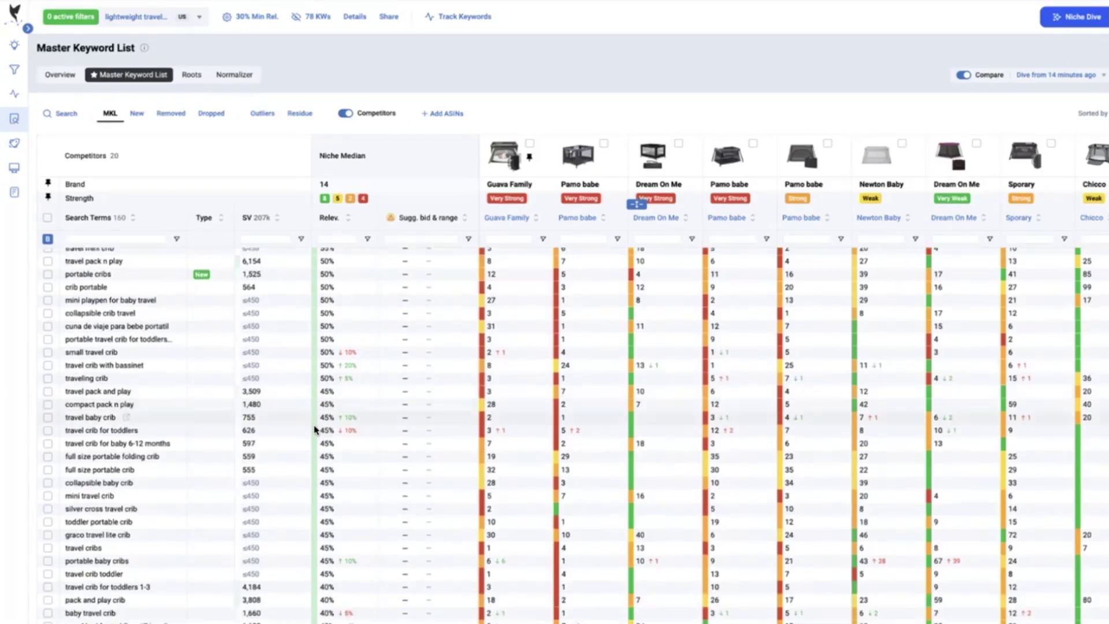
{"action": "scroll", "coordinate": [315, 496], "scroll_direction": "down", "scroll_amount": 1}
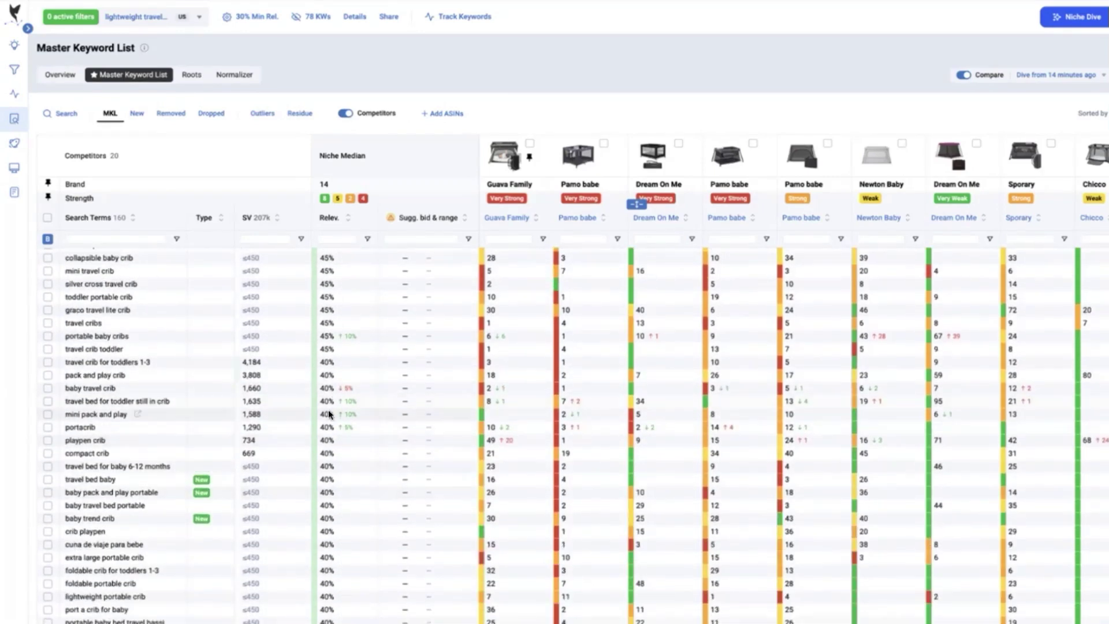
{"action": "scroll", "coordinate": [331, 402], "scroll_direction": "down", "scroll_amount": 2}
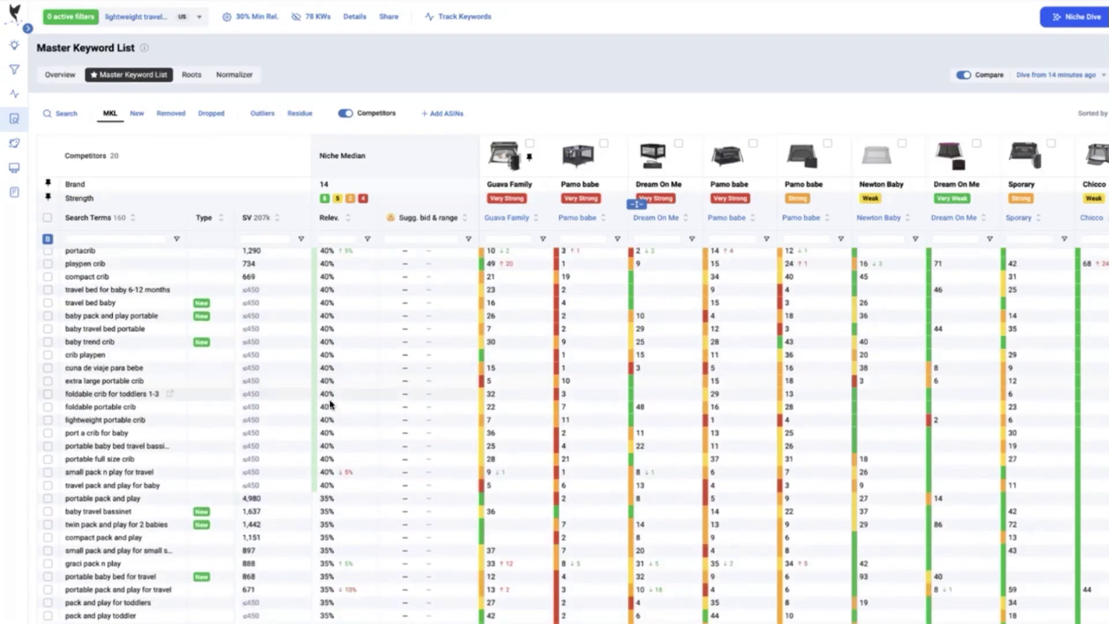
{"action": "scroll", "coordinate": [330, 402], "scroll_direction": "up", "scroll_amount": 15}
{"action": "scroll", "coordinate": [392, 66], "scroll_direction": "down", "scroll_amount": 1}
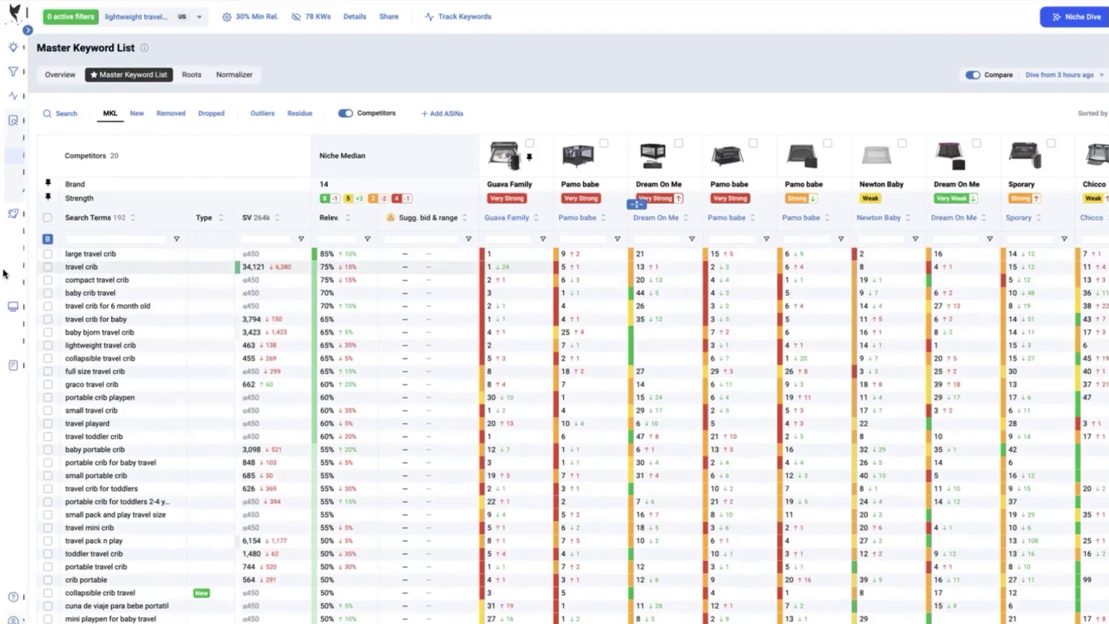
- Select the 'travel crib' keyword row to bring up the exclude-from-MKL bar
{"action": "left_click", "coordinate": [48, 267]}
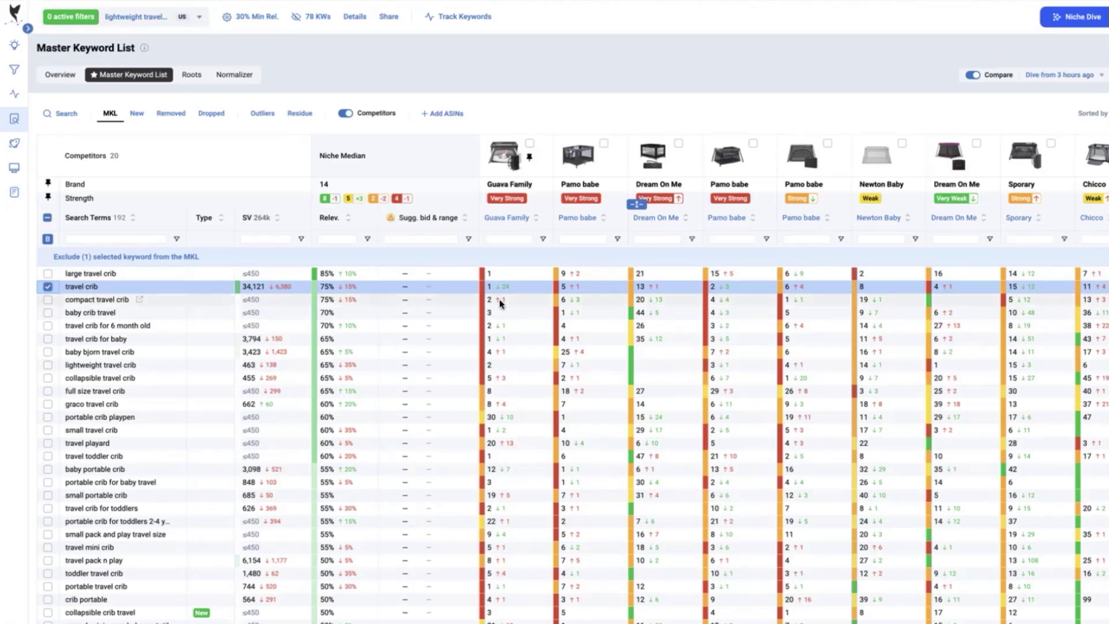
- Swap the travel crib selection for the 19 rank-drop keywords, starting at collapsible travel crib, and scroll through them
{"action": "left_click", "coordinate": [46, 287]}
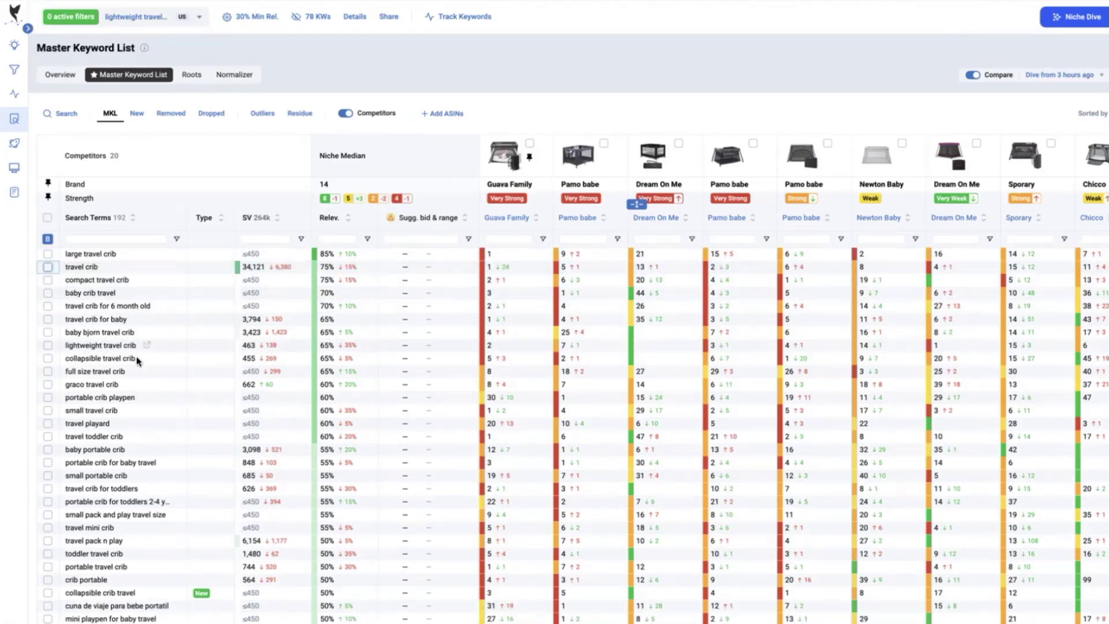
{"action": "left_click", "coordinate": [47, 358]}
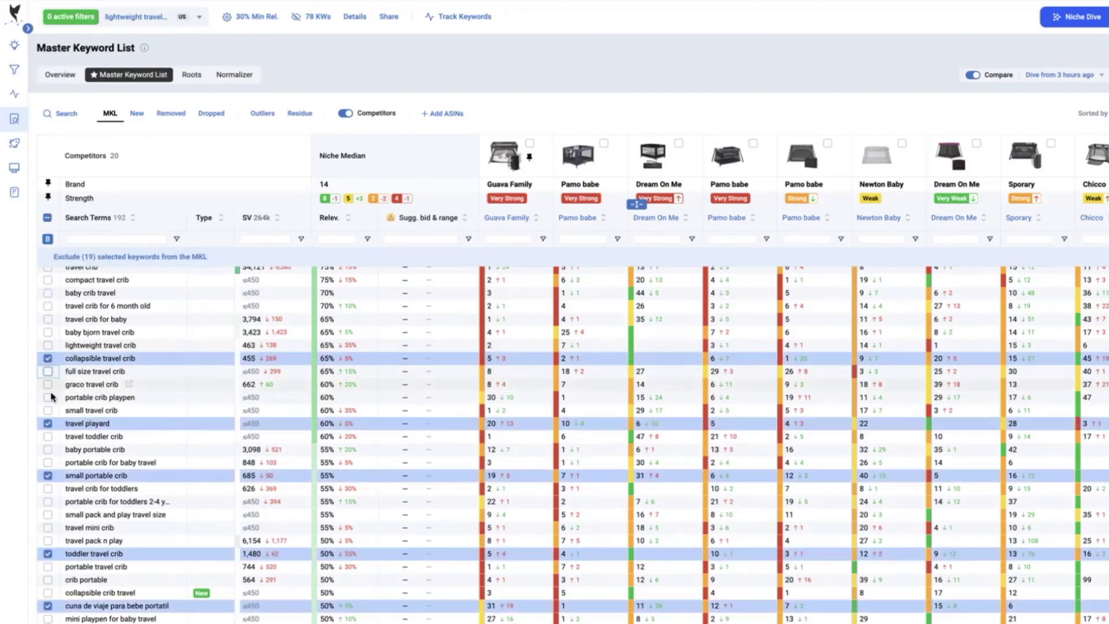
{"action": "left_click", "coordinate": [68, 425]}
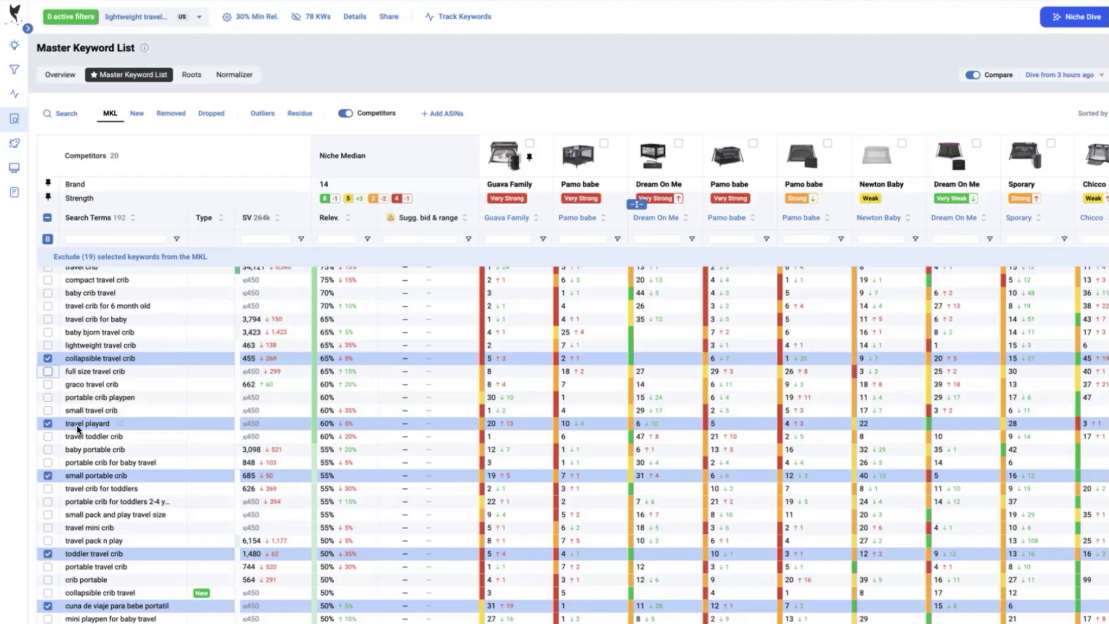
{"action": "scroll", "coordinate": [78, 428], "scroll_direction": "down", "scroll_amount": 2}
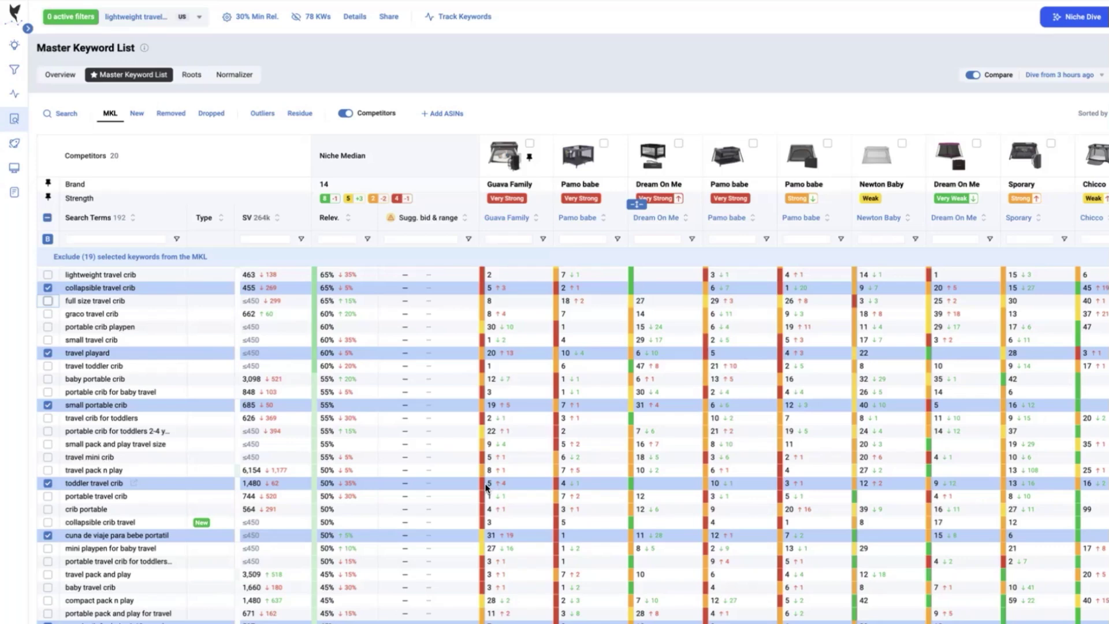
{"action": "scroll", "coordinate": [486, 487], "scroll_direction": "down", "scroll_amount": 2}
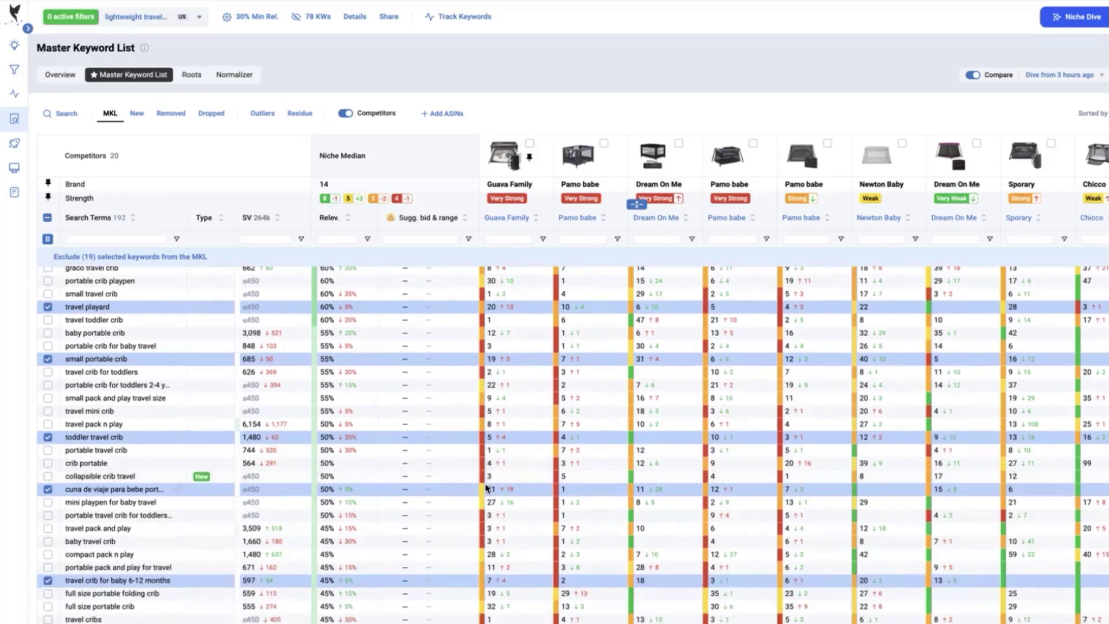
{"action": "scroll", "coordinate": [486, 487], "scroll_direction": "down", "scroll_amount": 1}
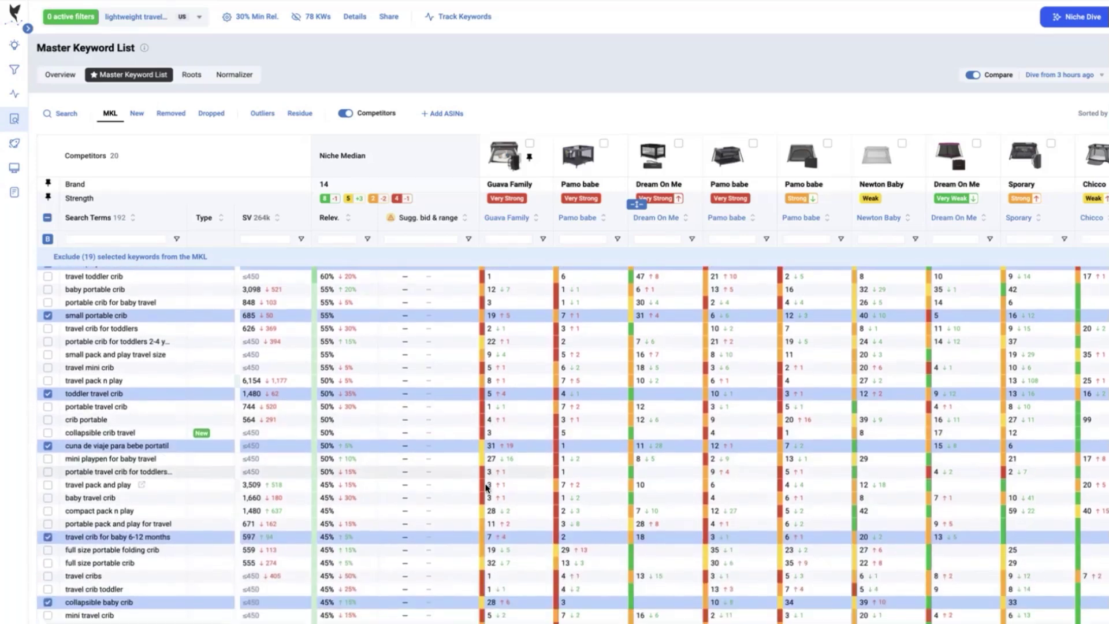
{"action": "scroll", "coordinate": [486, 487], "scroll_direction": "down", "scroll_amount": 1}
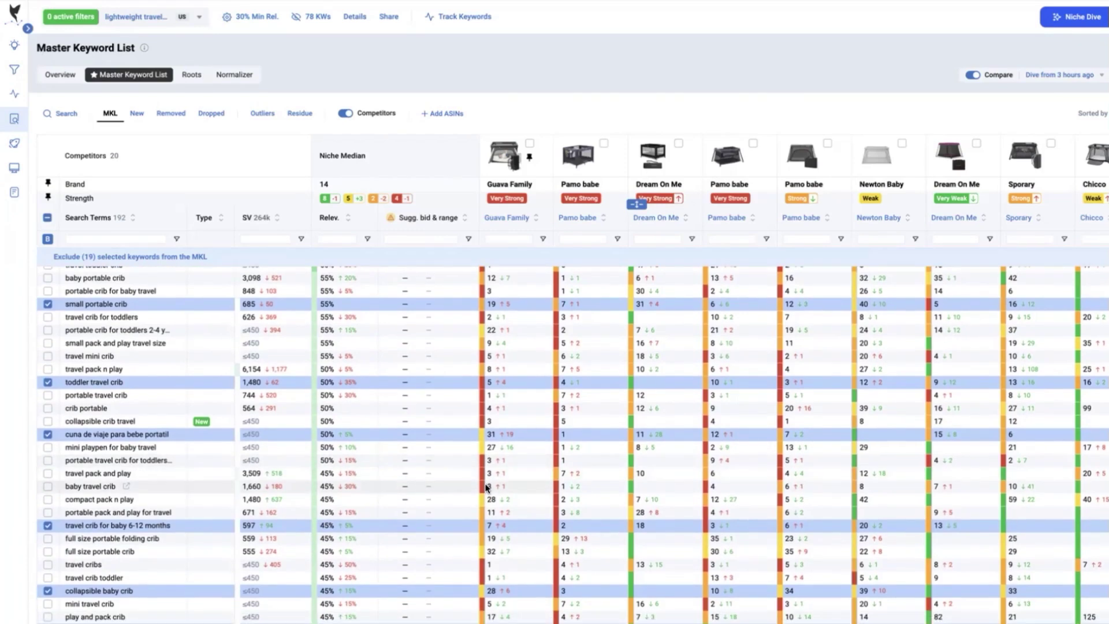
{"action": "scroll", "coordinate": [483, 484], "scroll_direction": "down", "scroll_amount": 5}
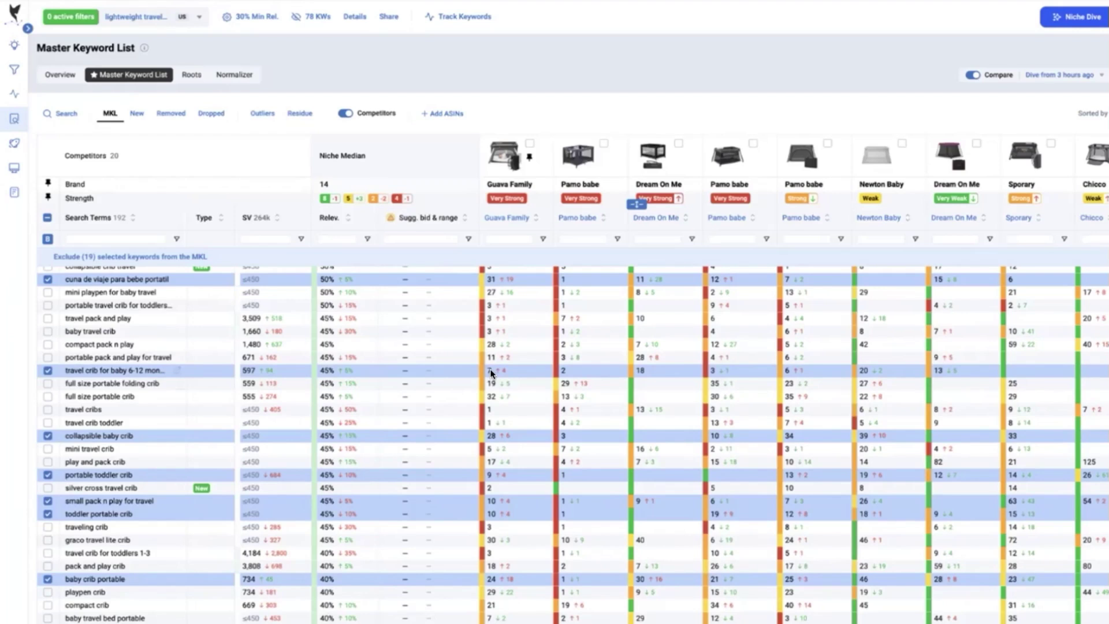
- Finish reviewing the rank-drop keywords, then select 'collapsible travel crib' in the Sheets keyword bank
{"action": "scroll", "coordinate": [494, 364], "scroll_direction": "down", "scroll_amount": 2}
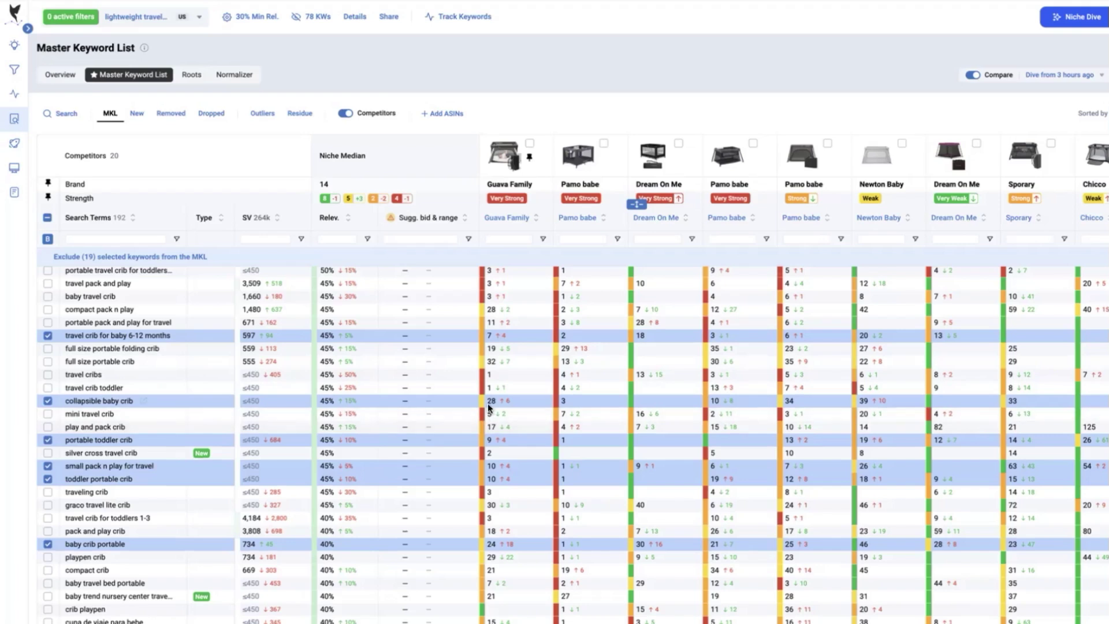
{"action": "scroll", "coordinate": [488, 404], "scroll_direction": "down", "scroll_amount": 1}
{"action": "scroll", "coordinate": [391, 413], "scroll_direction": "down", "scroll_amount": 1}
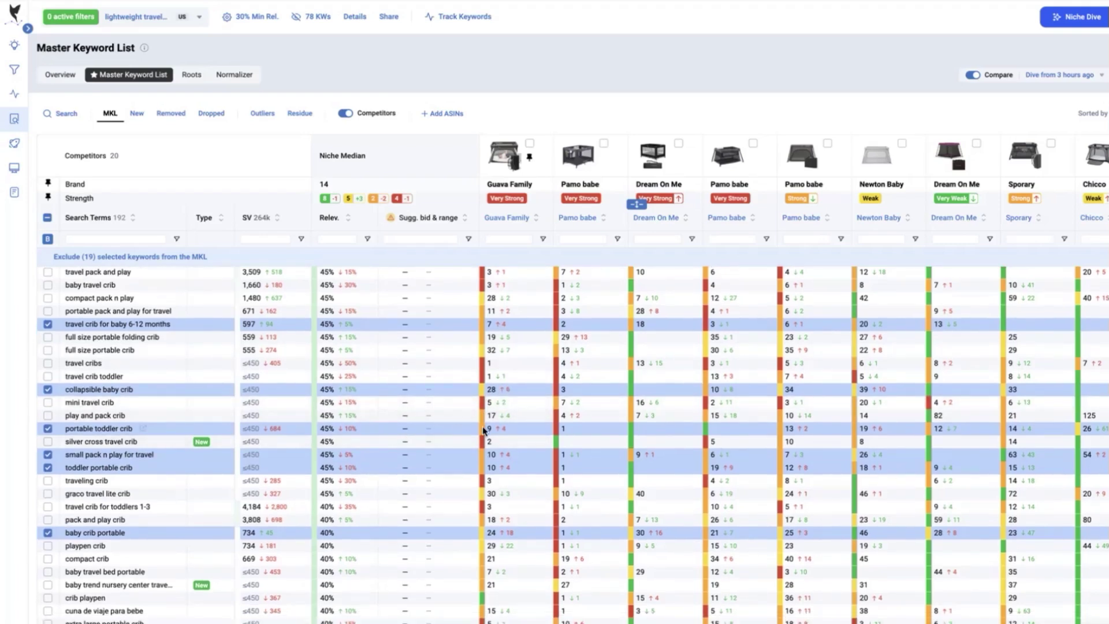
{"action": "mouse_move", "coordinate": [98, 482]}
{"action": "scroll", "coordinate": [497, 539], "scroll_direction": "down", "scroll_amount": 3}
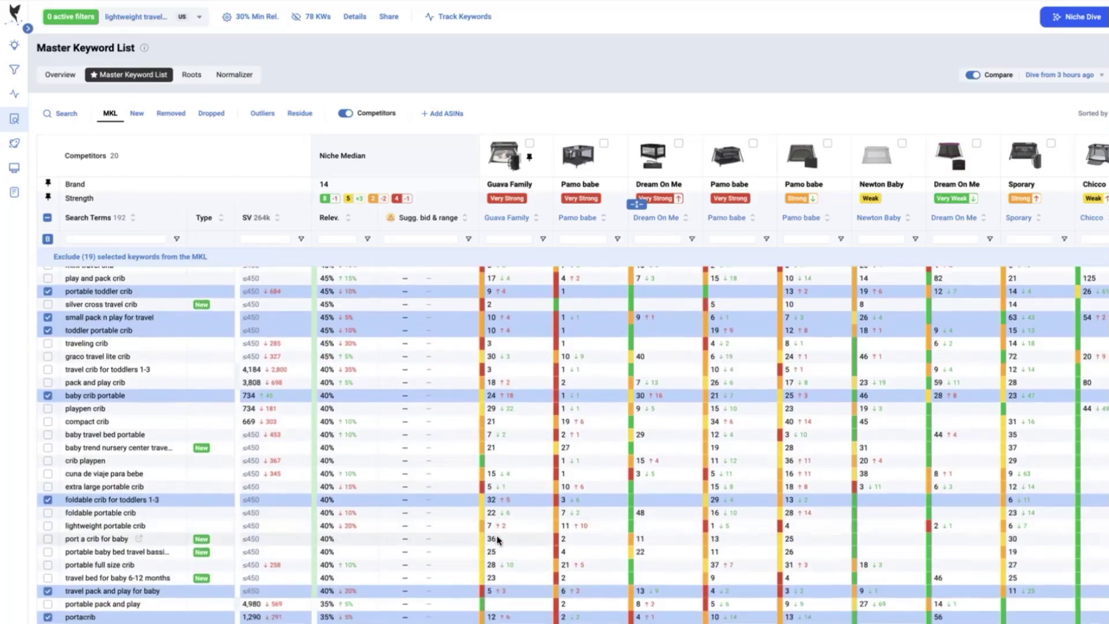
{"action": "scroll", "coordinate": [503, 514], "scroll_direction": "down", "scroll_amount": 2}
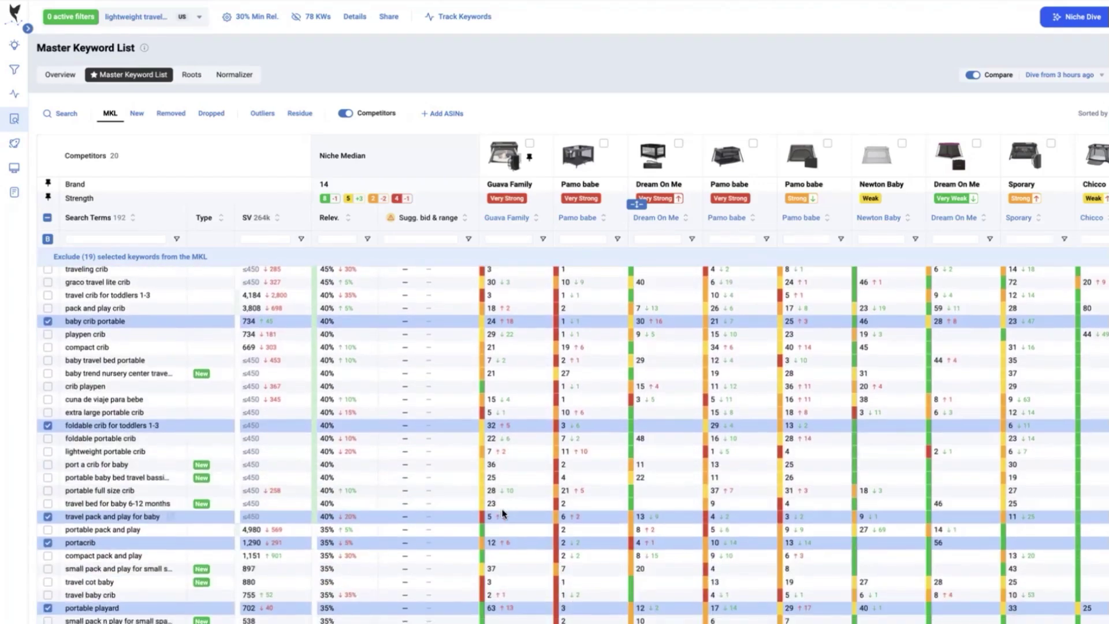
{"action": "scroll", "coordinate": [502, 514], "scroll_direction": "down", "scroll_amount": 2}
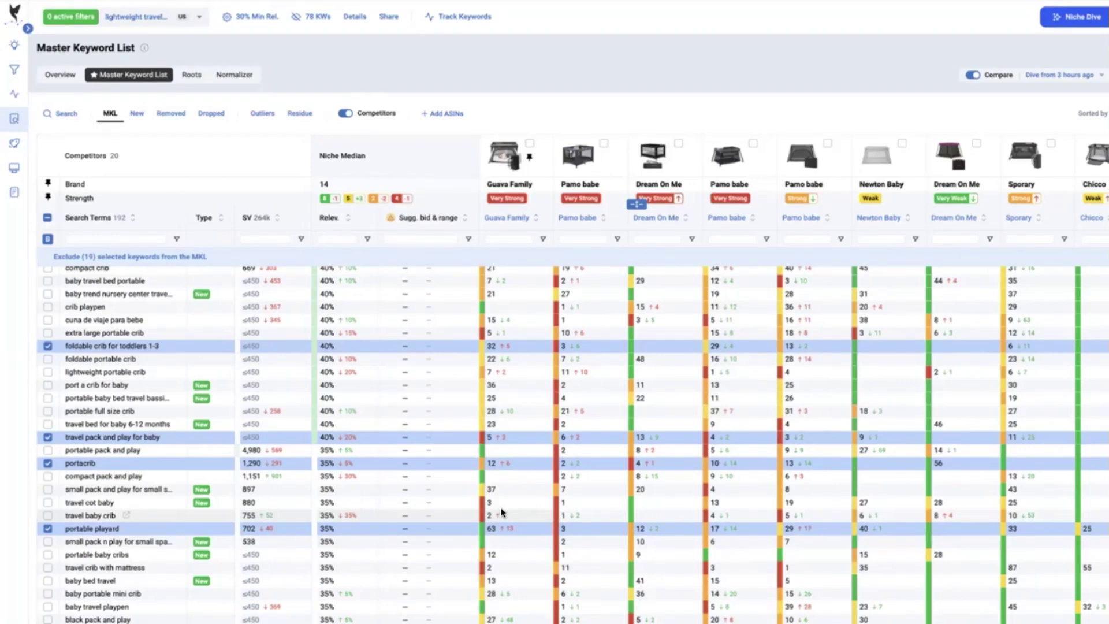
{"action": "scroll", "coordinate": [502, 528], "scroll_direction": "down", "scroll_amount": 1}
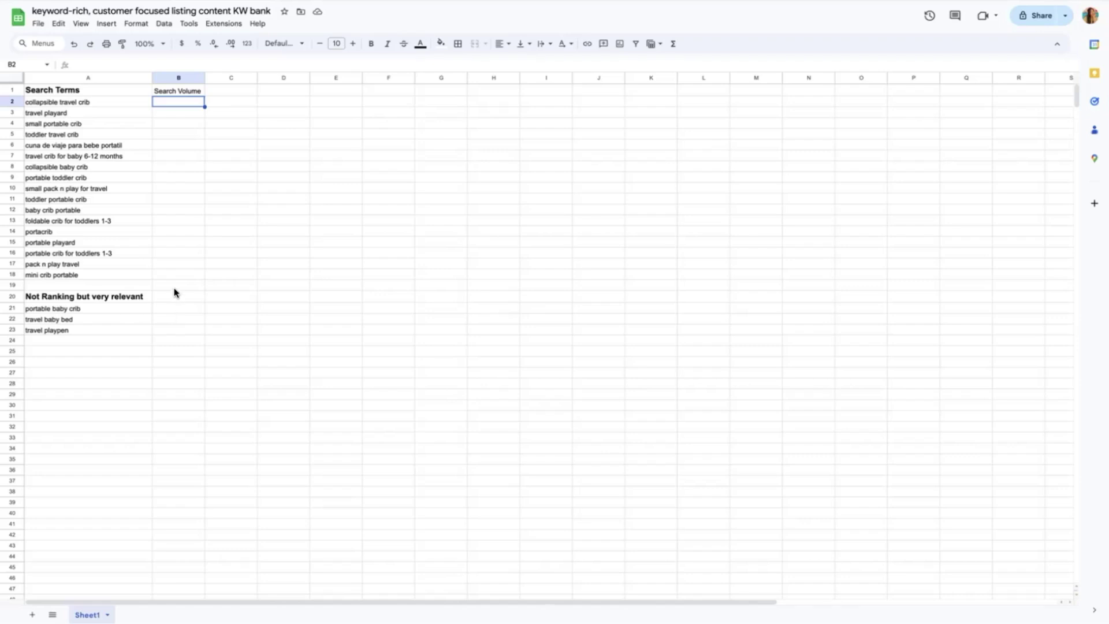
{"action": "left_click", "coordinate": [118, 108]}
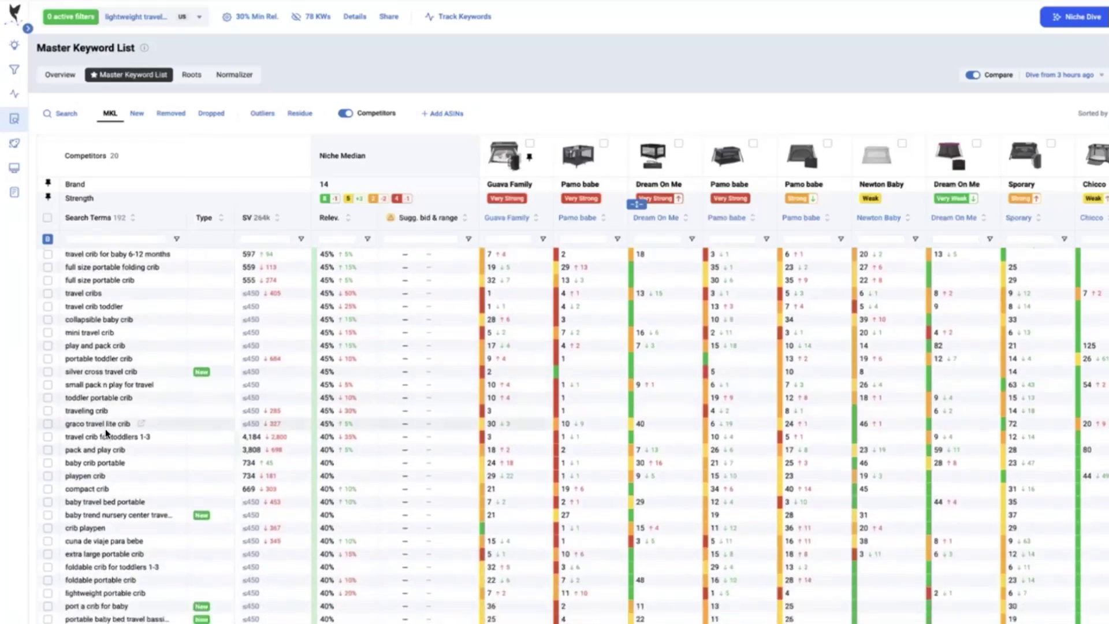
{"action": "scroll", "coordinate": [105, 429], "scroll_direction": "down", "scroll_amount": 5}
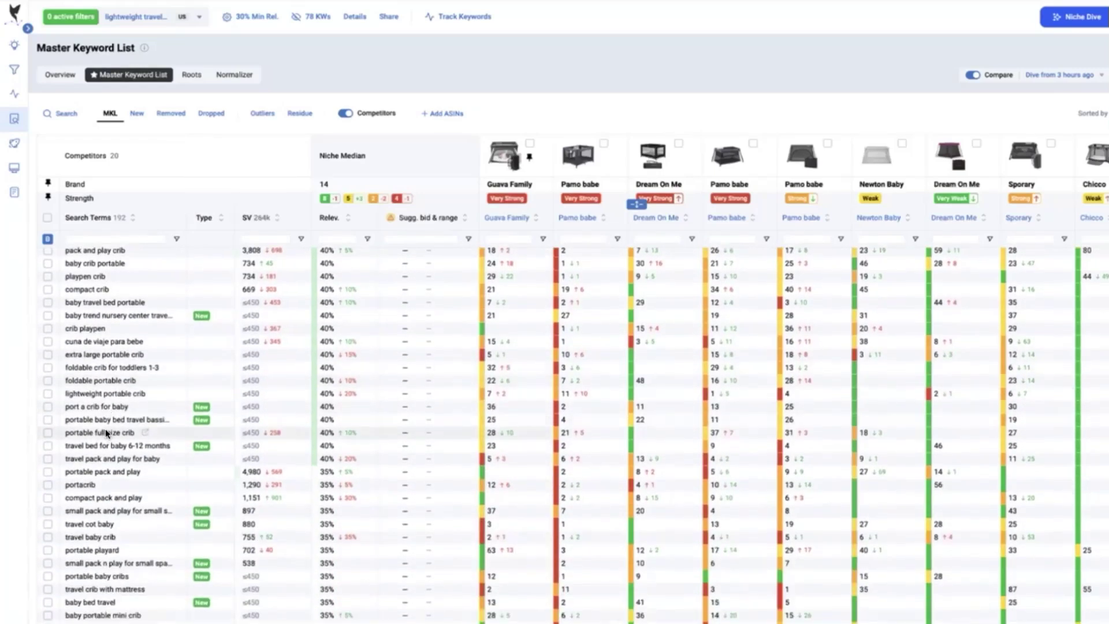
{"action": "scroll", "coordinate": [105, 429], "scroll_direction": "down", "scroll_amount": 7}
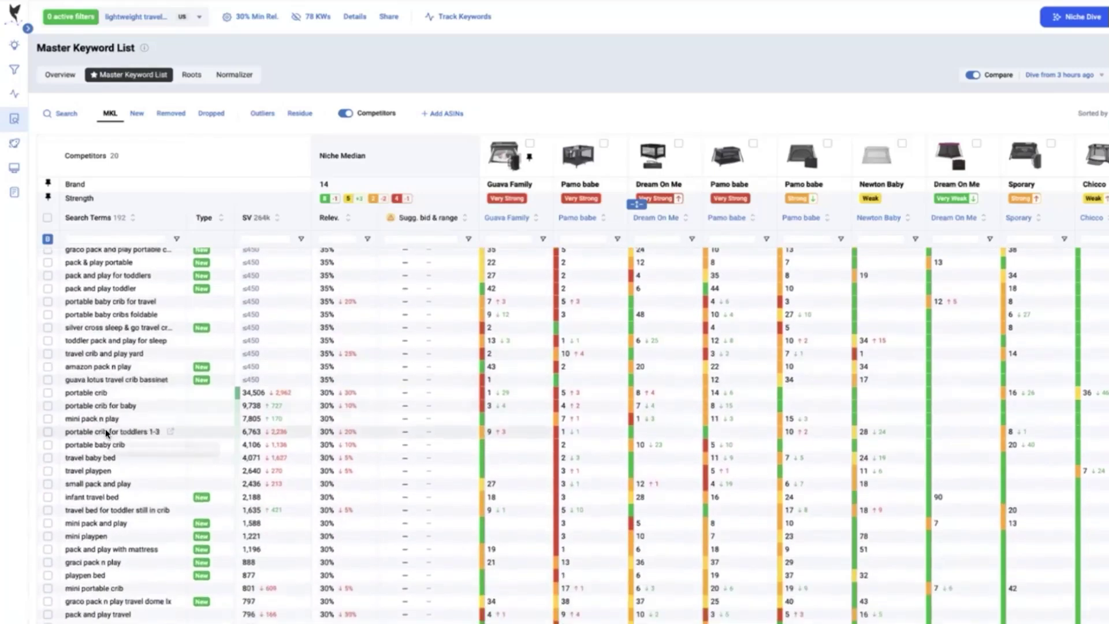
{"action": "scroll", "coordinate": [105, 428], "scroll_direction": "down", "scroll_amount": 6}
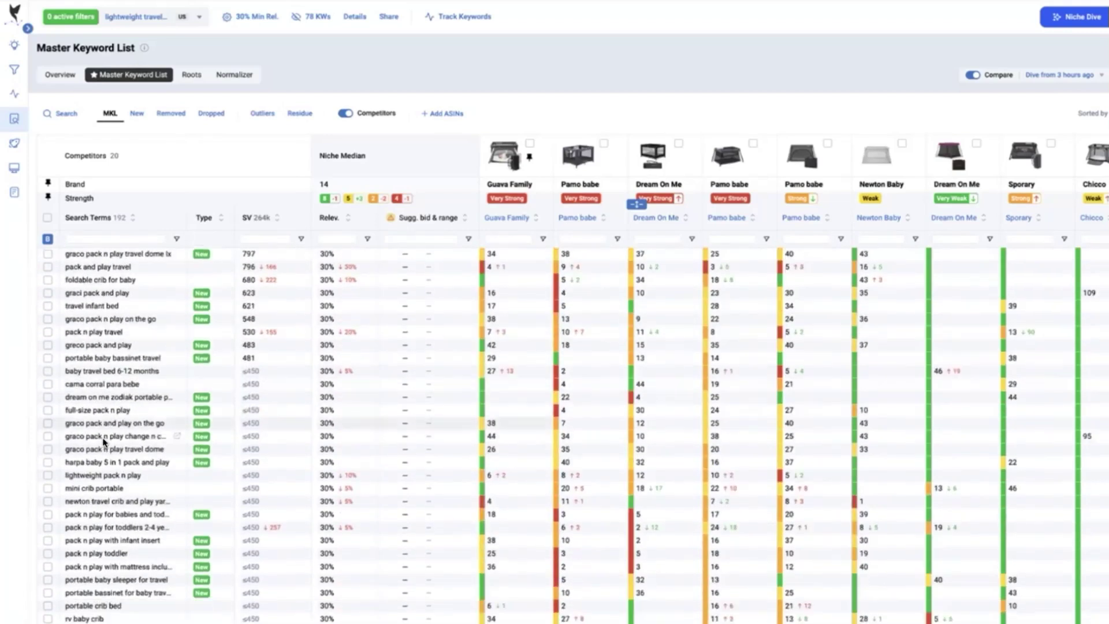
{"action": "scroll", "coordinate": [105, 442], "scroll_direction": "down", "scroll_amount": 5}
{"action": "scroll", "coordinate": [105, 442], "scroll_direction": "up", "scroll_amount": 20}
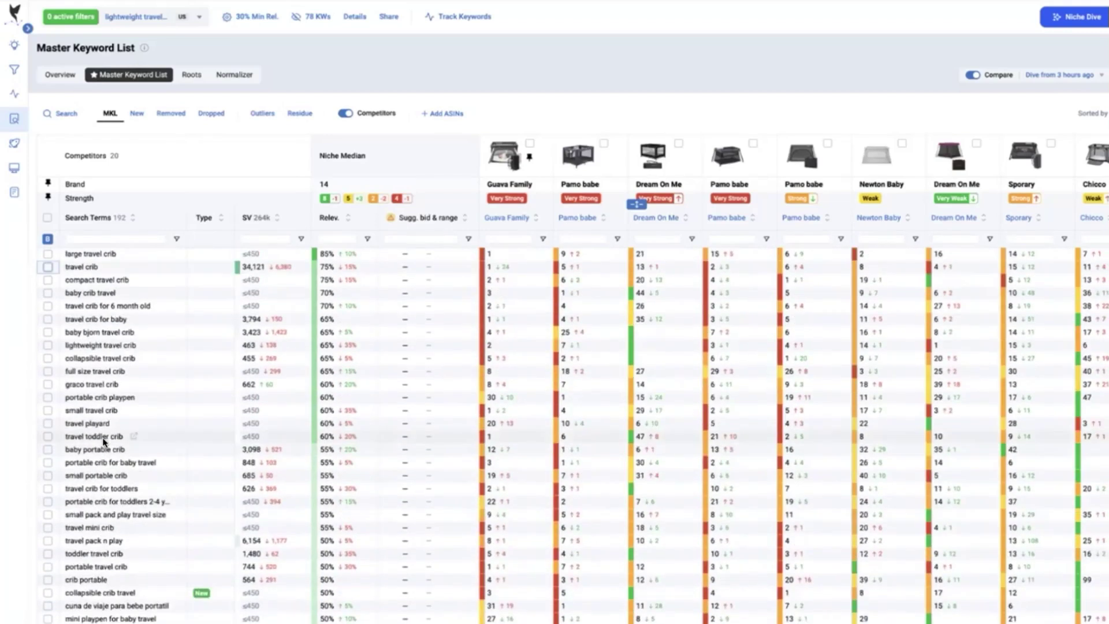
{"action": "scroll", "coordinate": [134, 360], "scroll_direction": "down", "scroll_amount": 1}
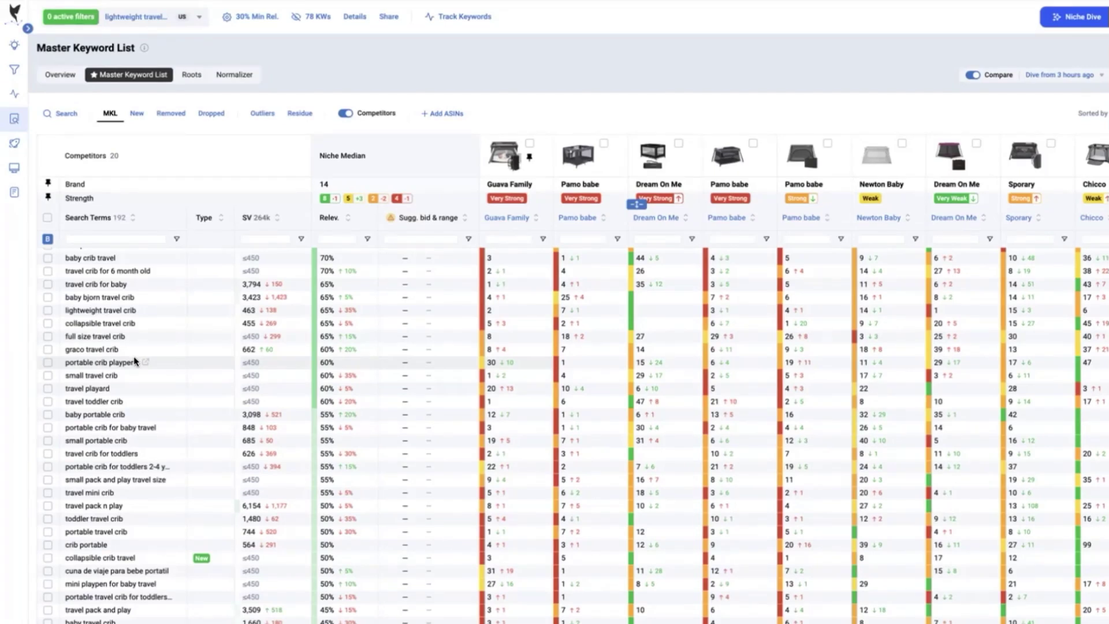
{"action": "scroll", "coordinate": [144, 397], "scroll_direction": "down", "scroll_amount": 5}
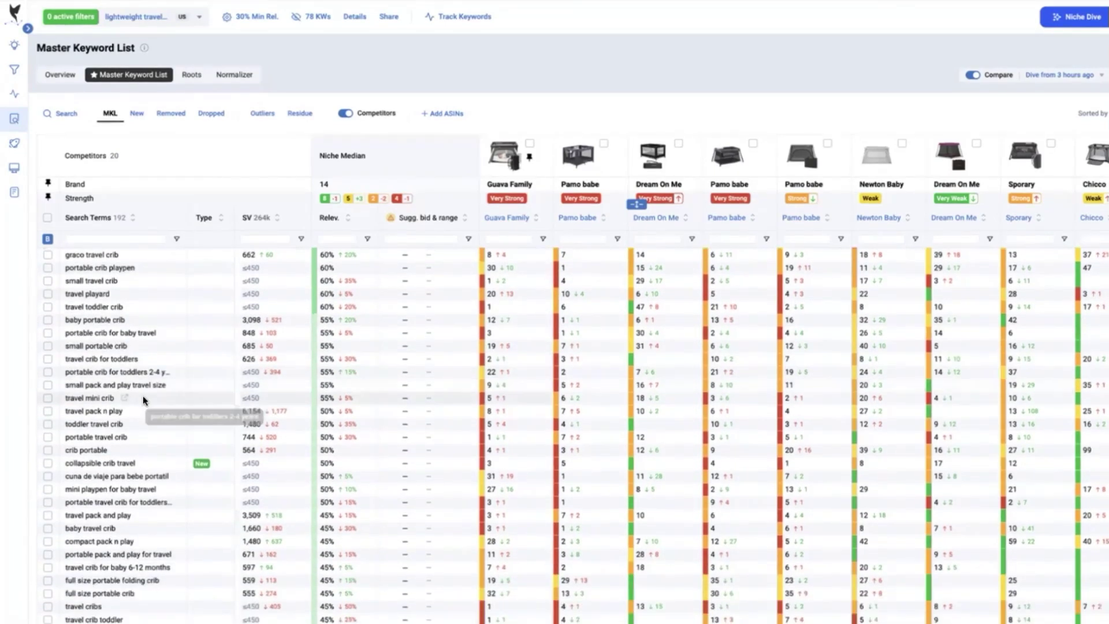
{"action": "scroll", "coordinate": [143, 397], "scroll_direction": "down", "scroll_amount": 7}
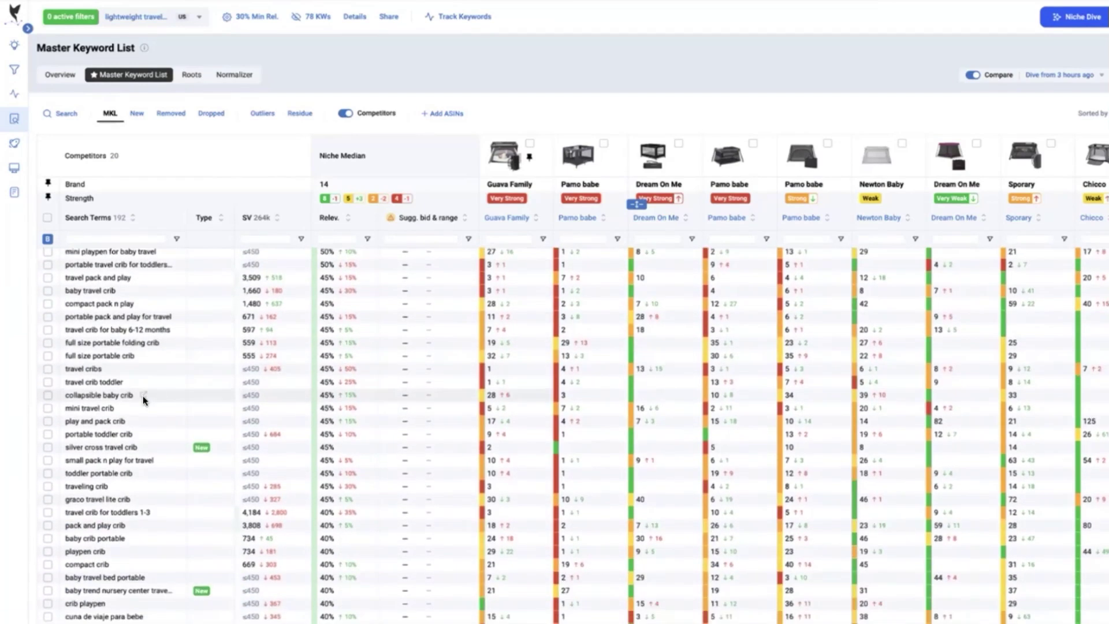
{"action": "scroll", "coordinate": [143, 396], "scroll_direction": "down", "scroll_amount": 2}
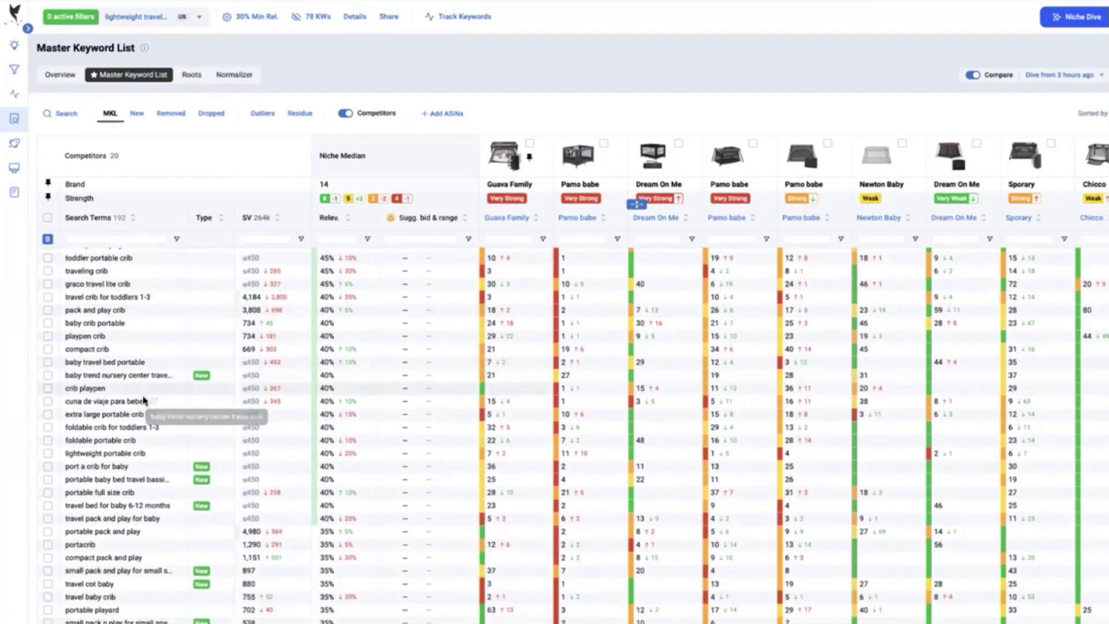
{"action": "scroll", "coordinate": [143, 396], "scroll_direction": "down", "scroll_amount": 2}
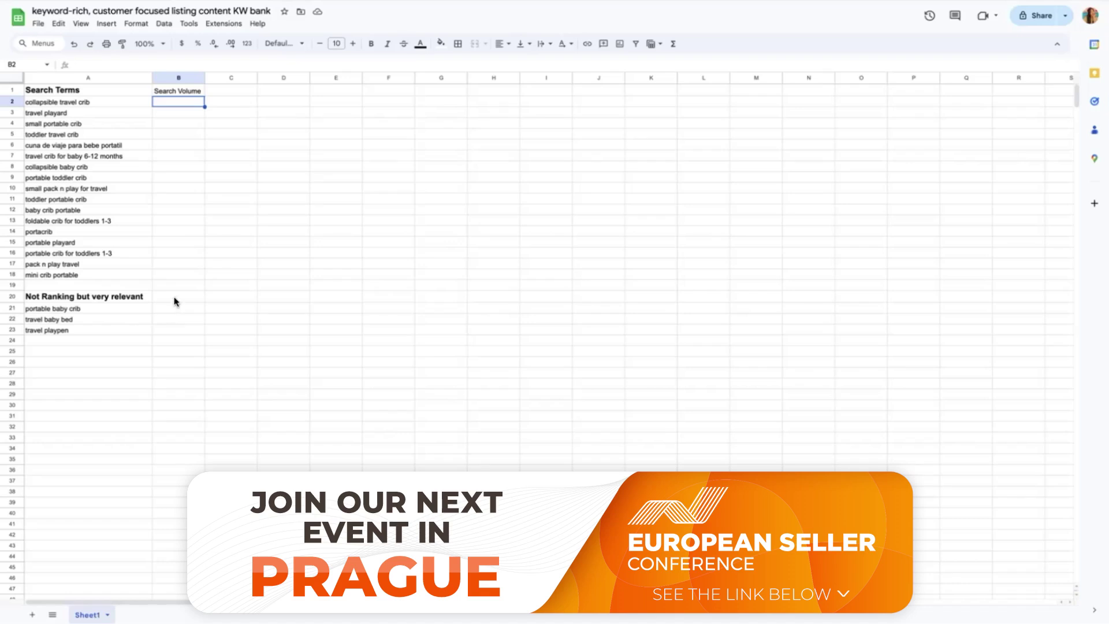
- Select cell A2, the banked term 'collapsible travel crib'
{"action": "left_click", "coordinate": [118, 108]}
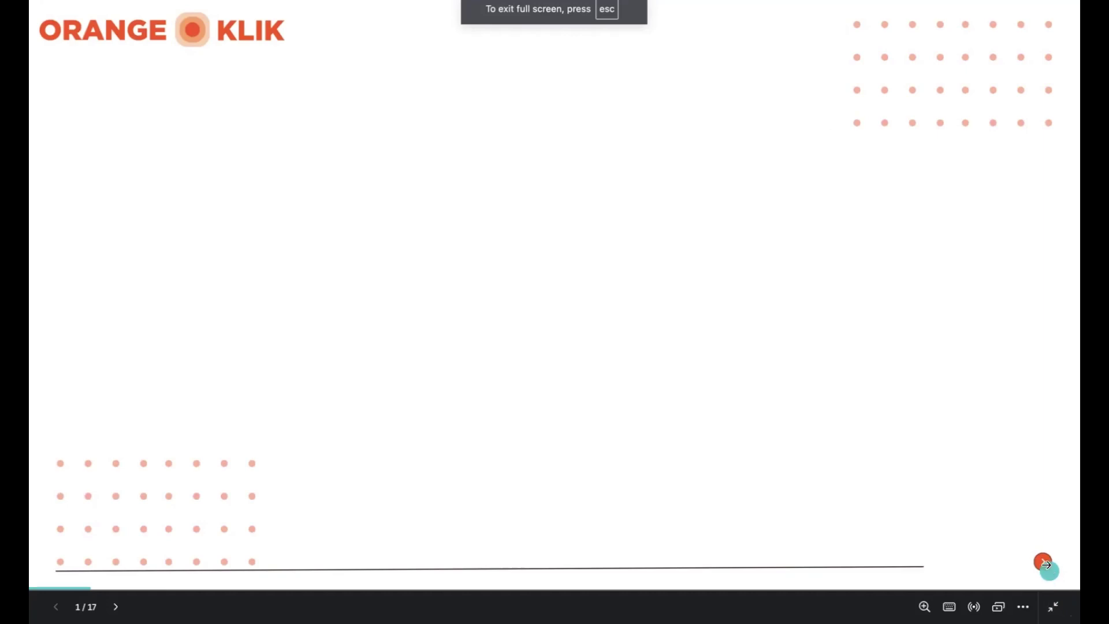
- Advance the slideshow to the Product Retail Readiness slide
{"action": "left_click", "coordinate": [1043, 562]}
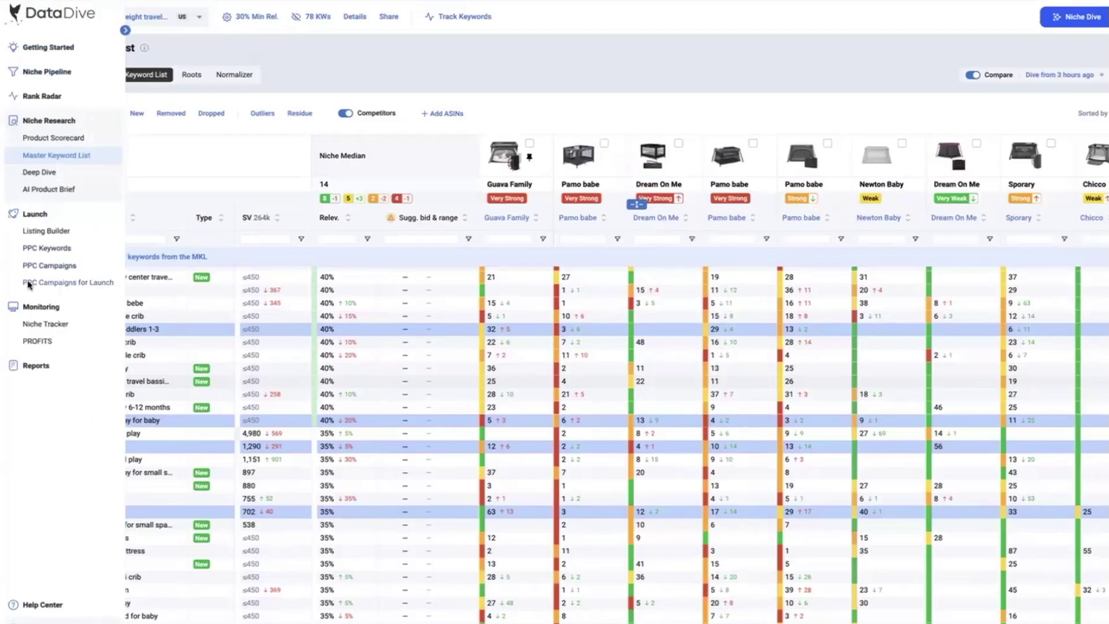
- Go to the Niche Tracker and choose Schedule Auto-Dive from the Niche Dive Again options
{"action": "left_click", "coordinate": [41, 326]}
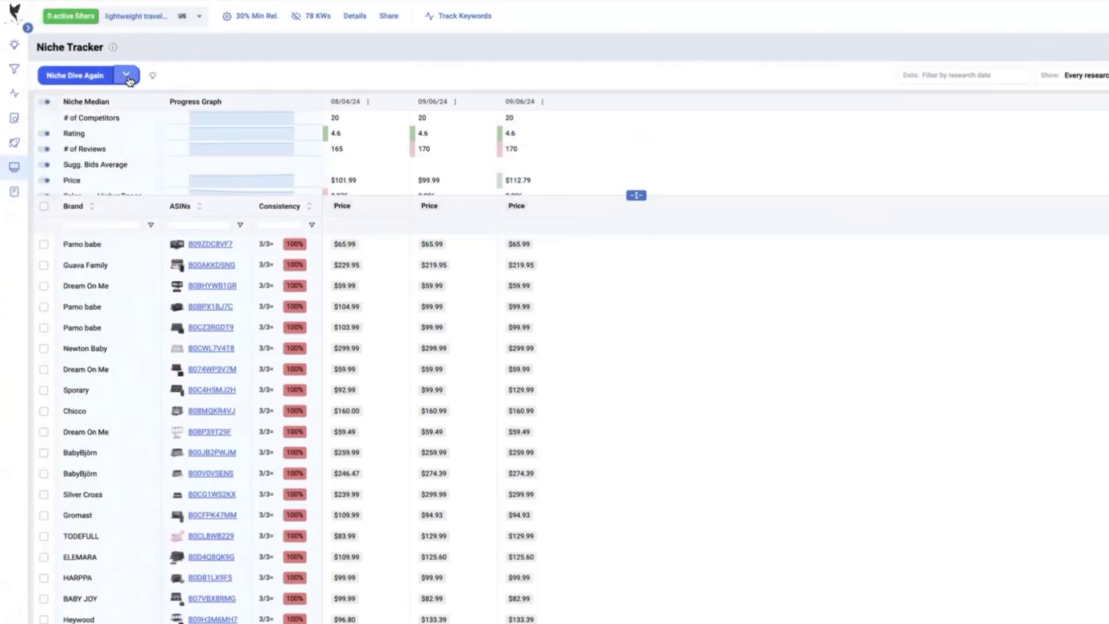
{"action": "left_click", "coordinate": [127, 80]}
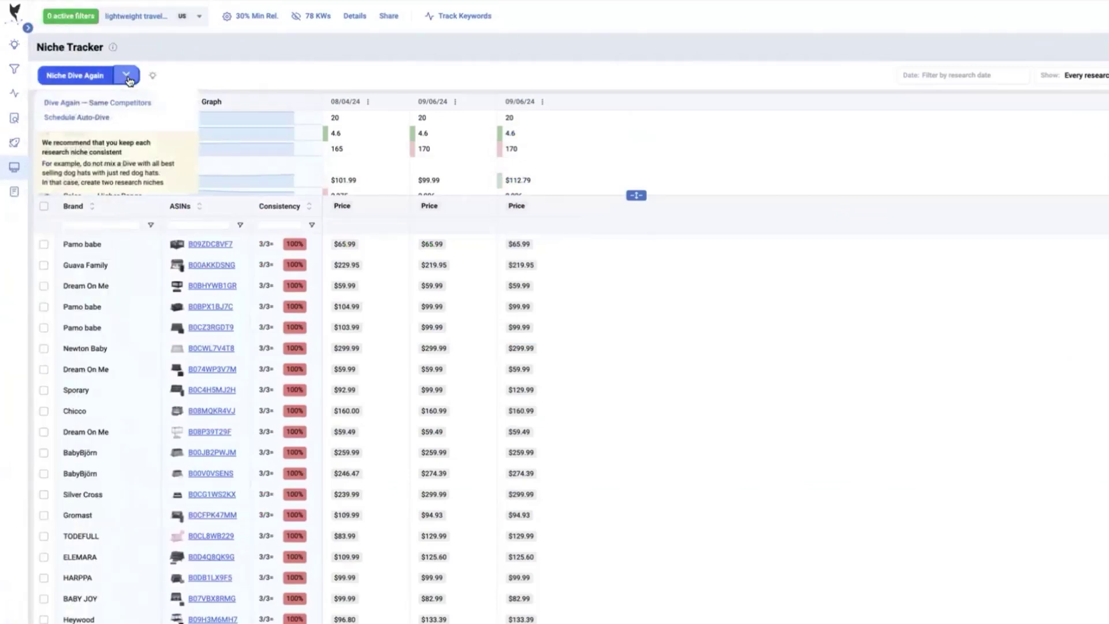
{"action": "left_click", "coordinate": [94, 120]}
- Compare Regular with Niche, then schedule a weekly Monday Niche AutoDive starting Sep 9, 2024
{"action": "left_click", "coordinate": [561, 115]}
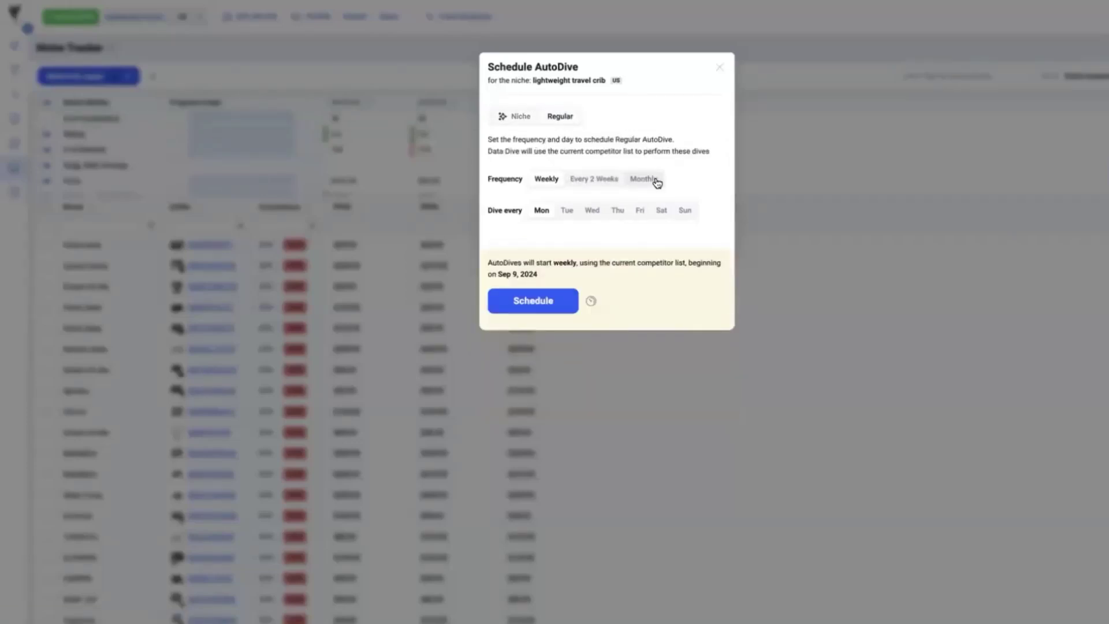
{"action": "mouse_move", "coordinate": [590, 304]}
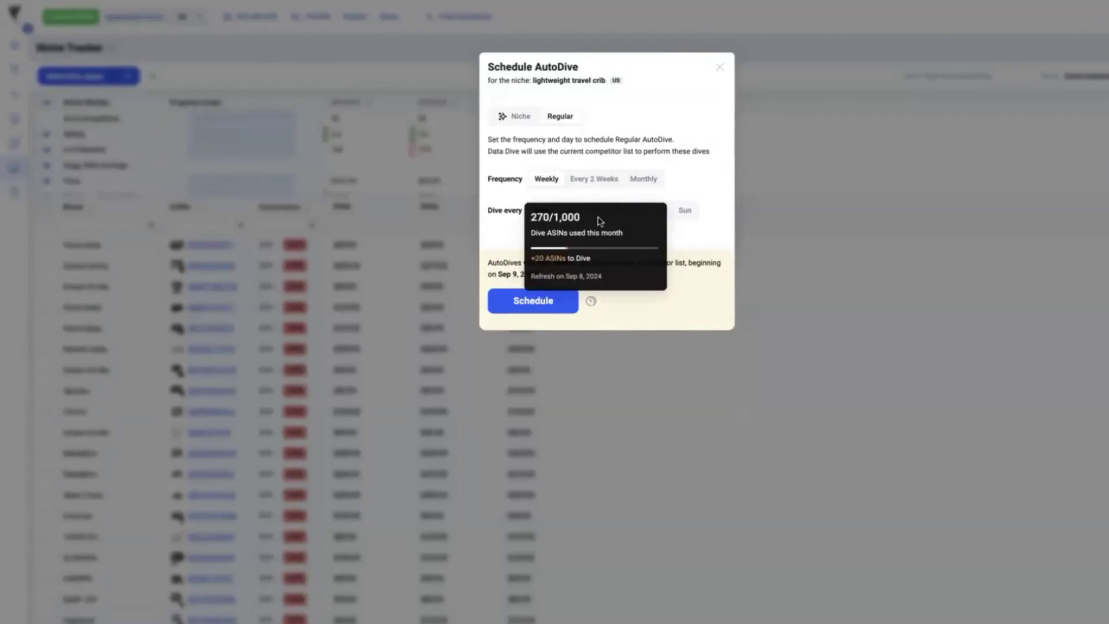
{"action": "left_click", "coordinate": [520, 117]}
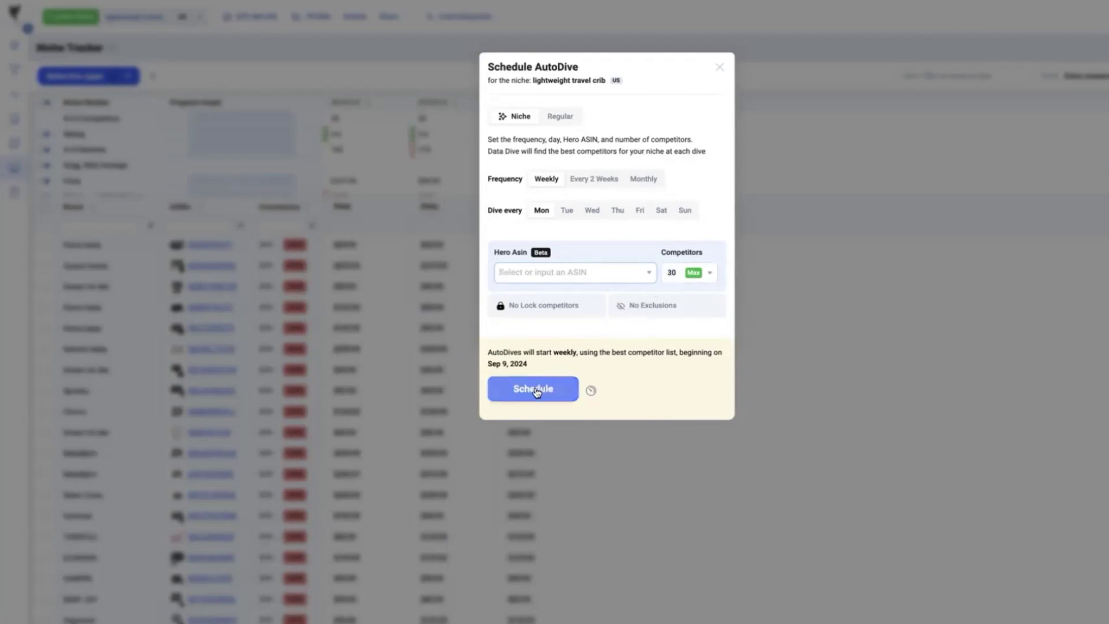
{"action": "left_click", "coordinate": [721, 71]}
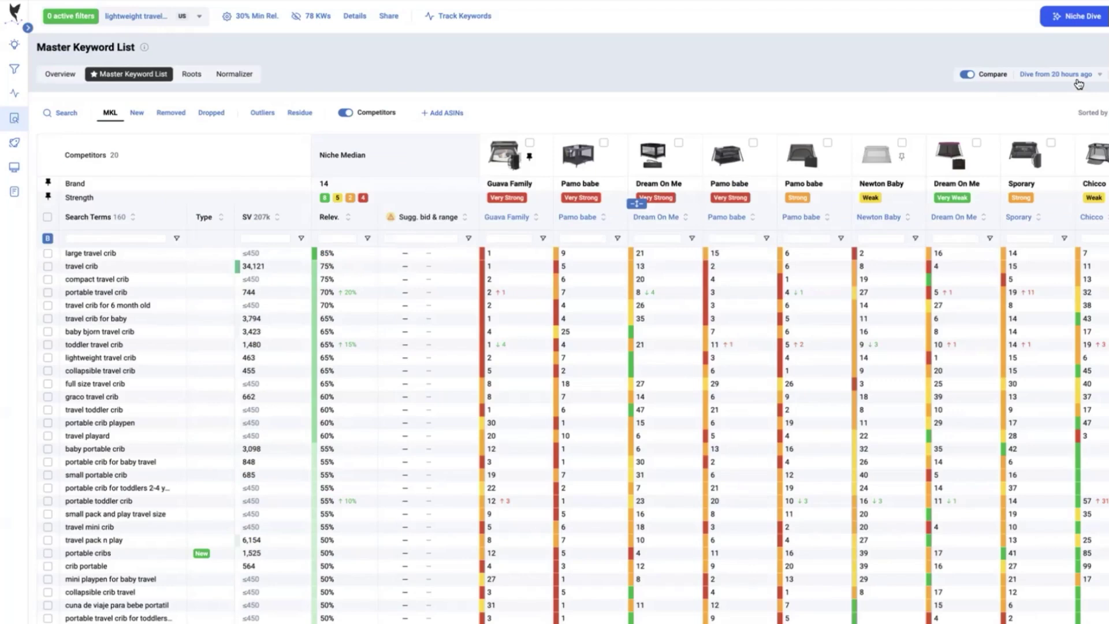
- Compare the Master Keyword List against the dive from 23 hours ago
{"action": "left_click", "coordinate": [1077, 79]}
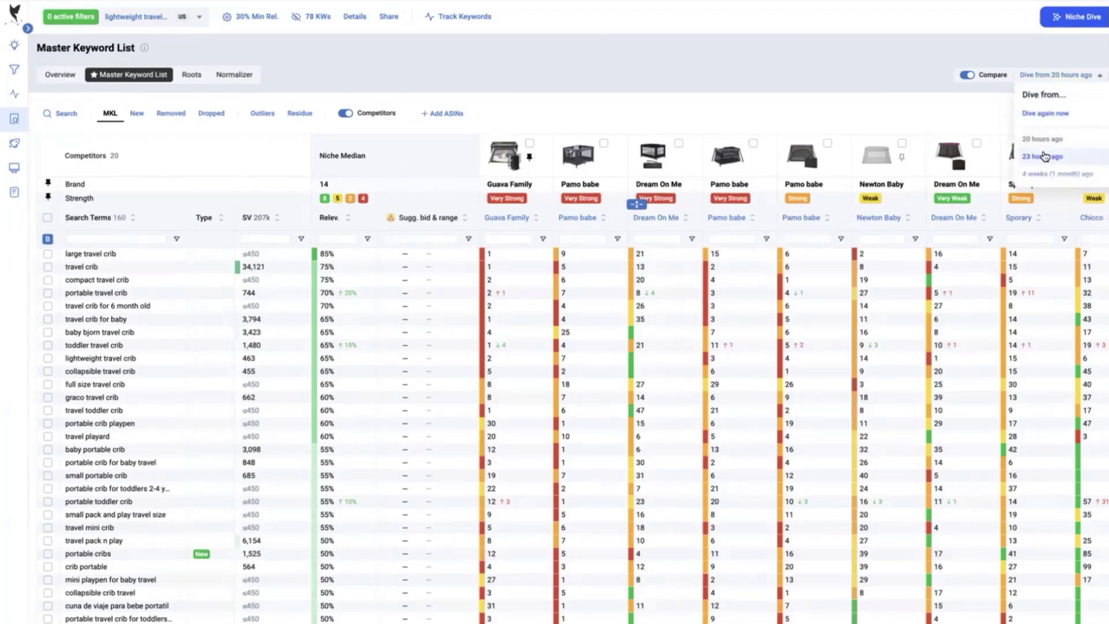
{"action": "left_click", "coordinate": [1045, 156]}
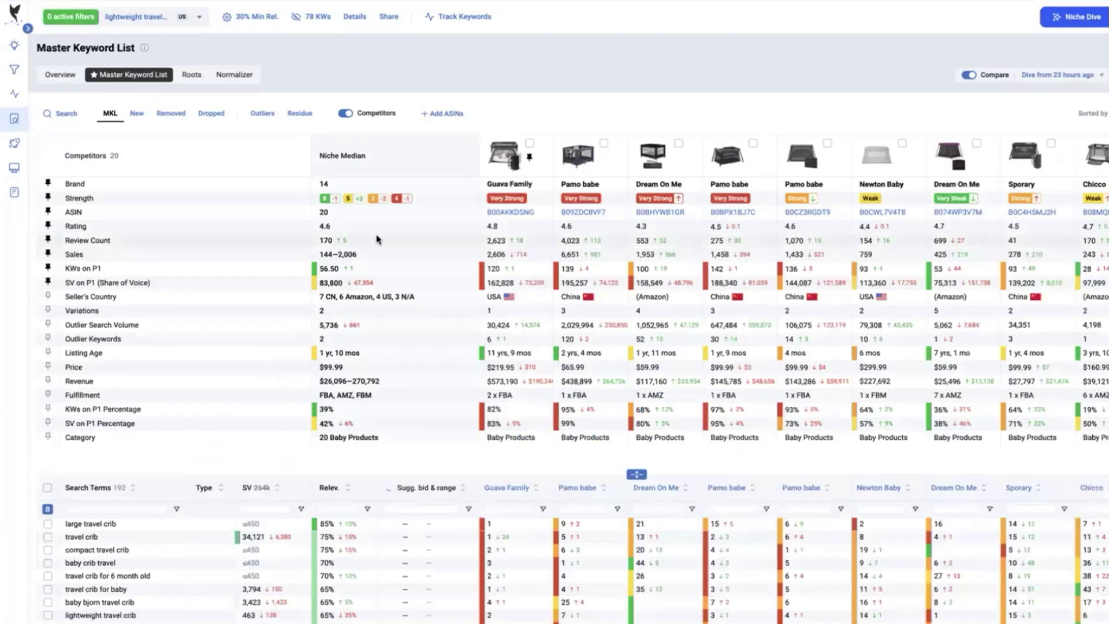
{"action": "scroll", "coordinate": [377, 238], "scroll_direction": "down", "scroll_amount": 1}
{"action": "scroll", "coordinate": [377, 238], "scroll_direction": "down", "scroll_amount": 5}
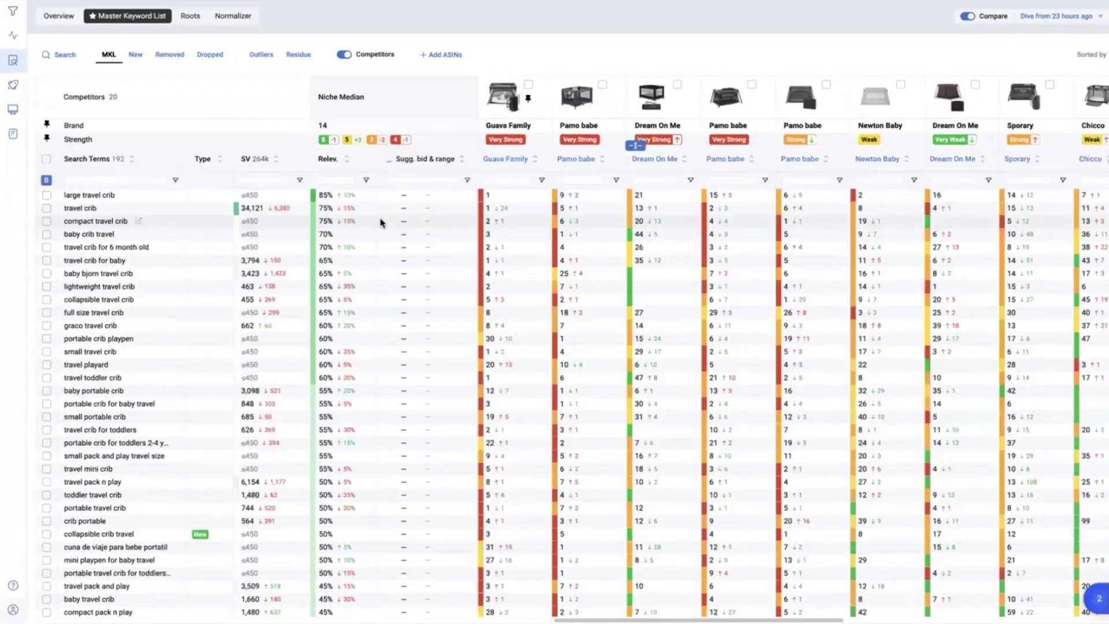
- Expand the competitor rows, trimmed to Brand, Strength and ASIN above the keywords
{"action": "left_click", "coordinate": [637, 146]}
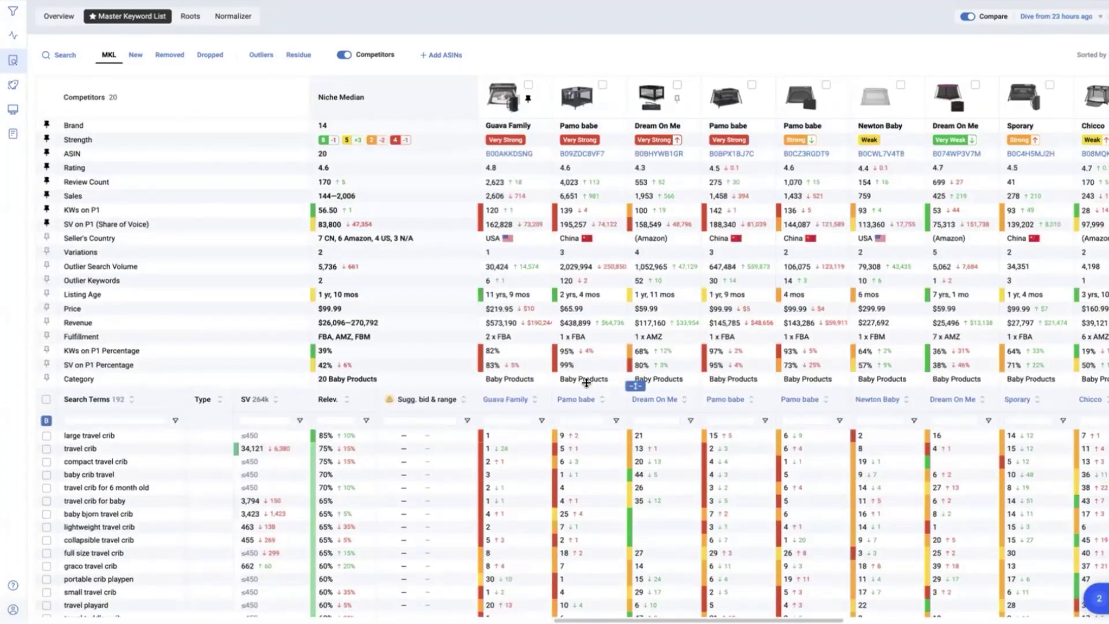
{"action": "left_click_drag", "start_coordinate": [636, 385], "coordinate": [650, 199]}
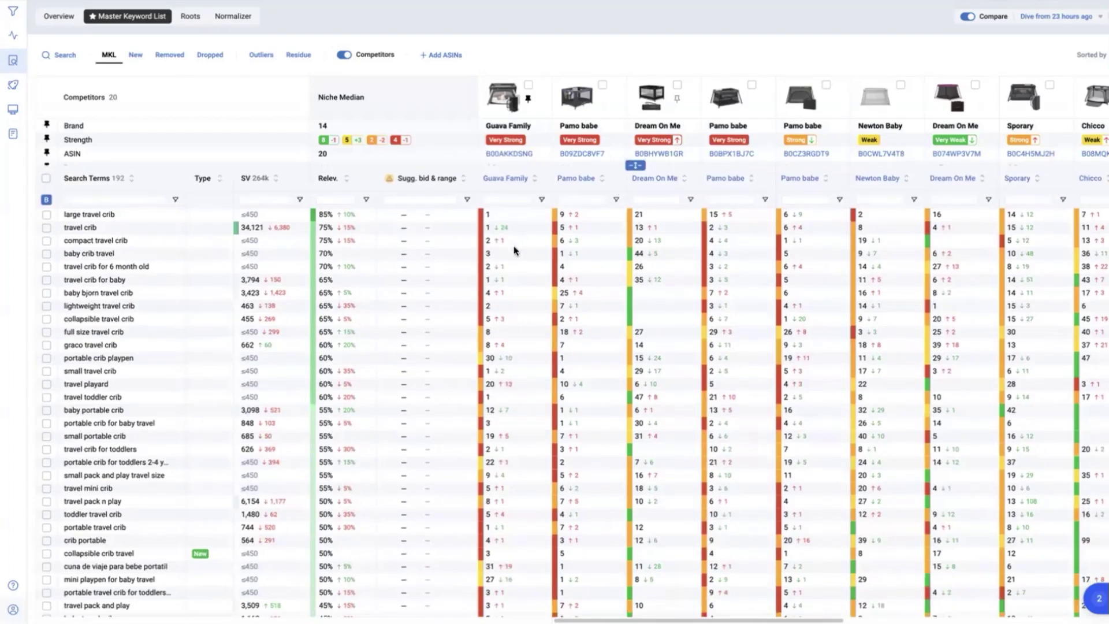
{"action": "scroll", "coordinate": [514, 251], "scroll_direction": "down", "scroll_amount": 2}
{"action": "scroll", "coordinate": [518, 255], "scroll_direction": "down", "scroll_amount": 7}
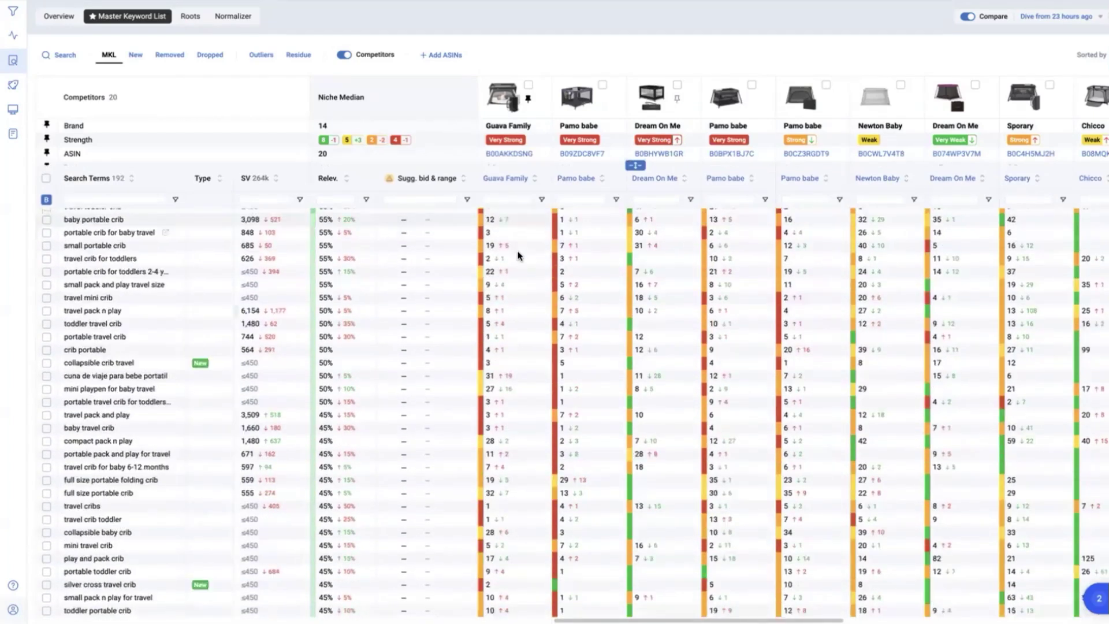
{"action": "scroll", "coordinate": [518, 256], "scroll_direction": "down", "scroll_amount": 3}
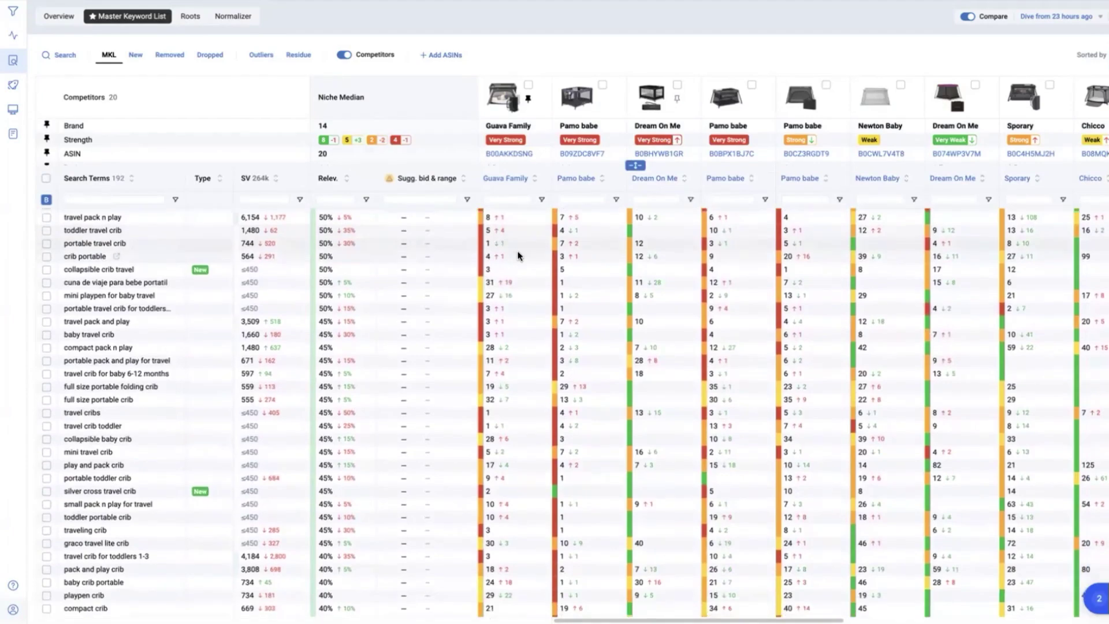
{"action": "scroll", "coordinate": [518, 256], "scroll_direction": "down", "scroll_amount": 3}
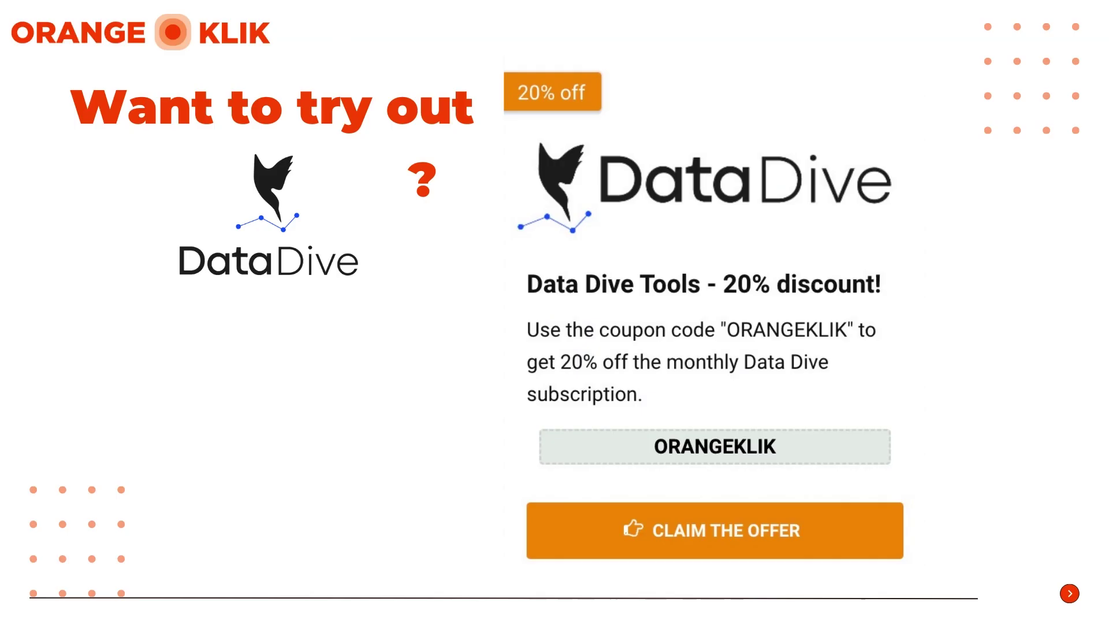